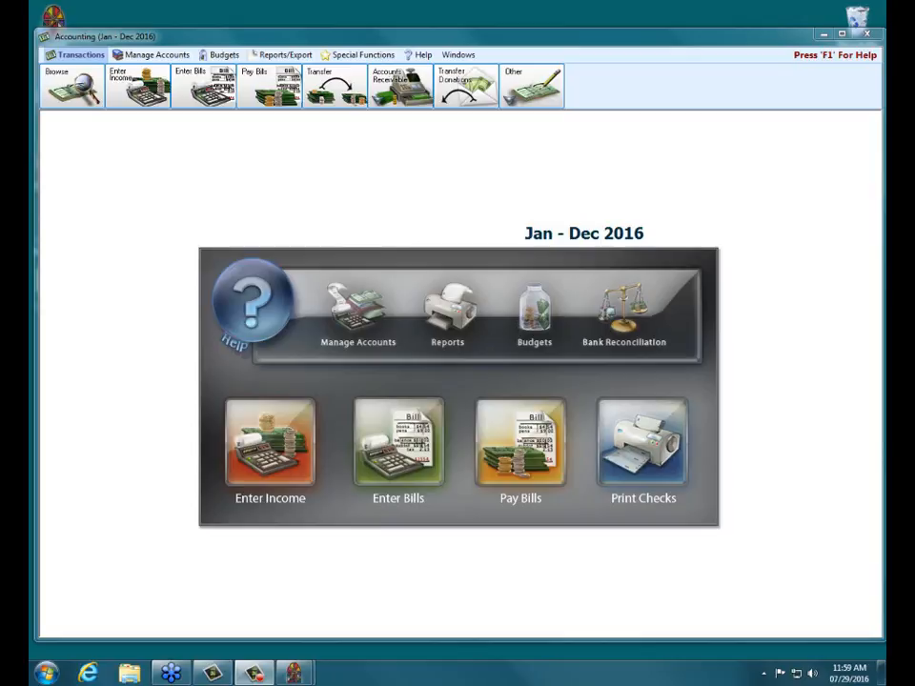
{"action": "left_click", "coordinate": [824, 37]}
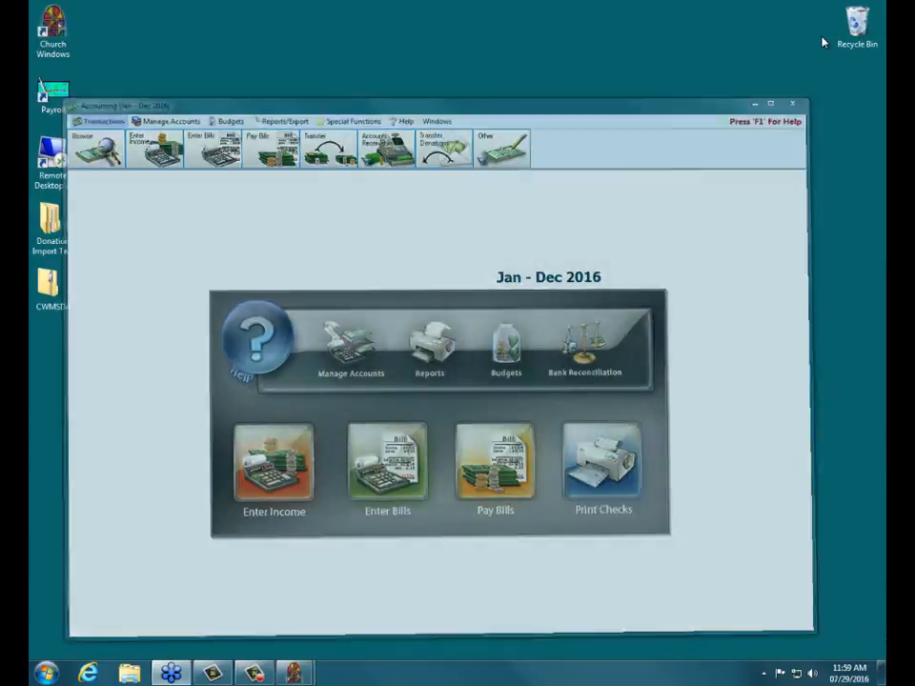
{"action": "mouse_move", "coordinate": [294, 667]}
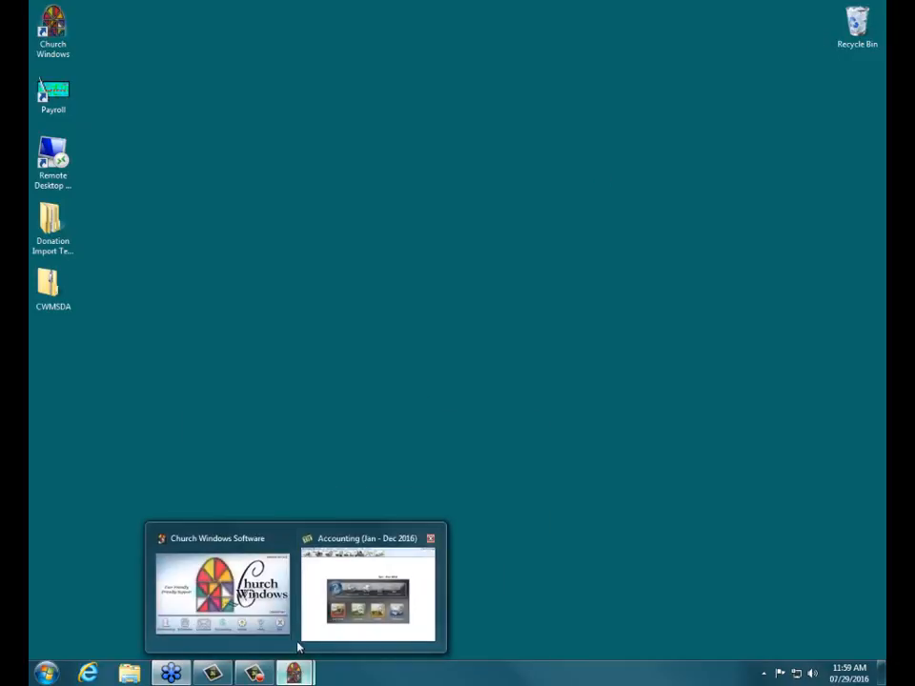
{"action": "left_click", "coordinate": [223, 584]}
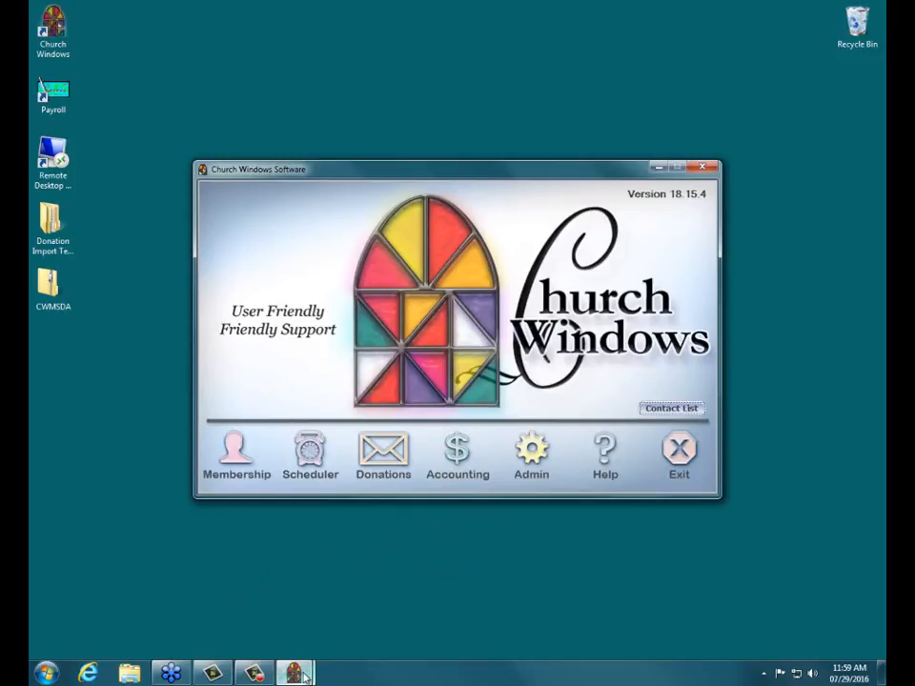
{"action": "mouse_move", "coordinate": [303, 675]}
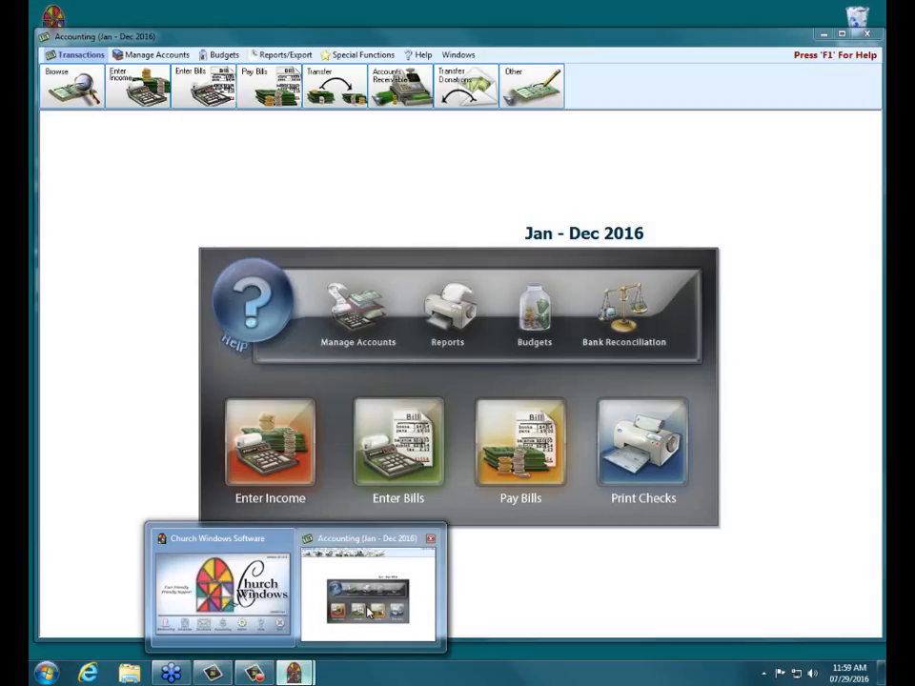
{"action": "left_click", "coordinate": [368, 611]}
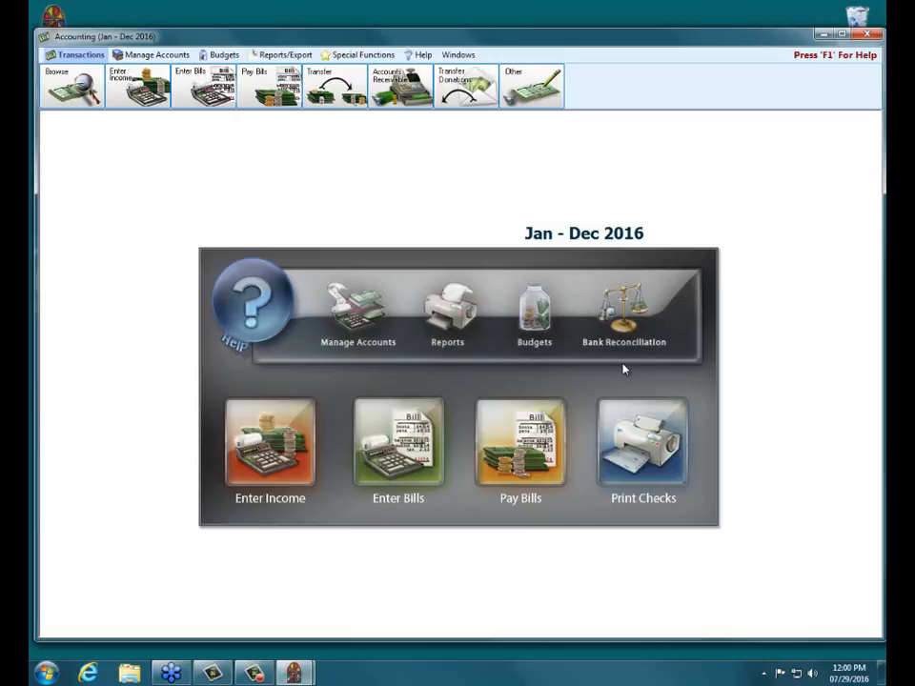
Open the Enter Bills form and disable its Invoice # and Due Date fields.
{"action": "left_click", "coordinate": [401, 444]}
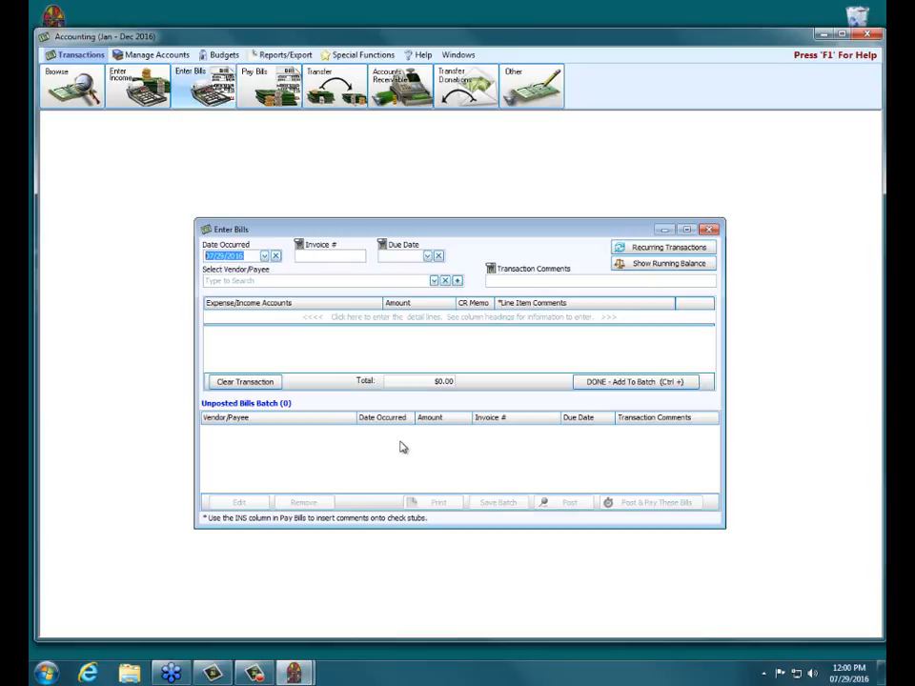
{"action": "left_click", "coordinate": [266, 257]}
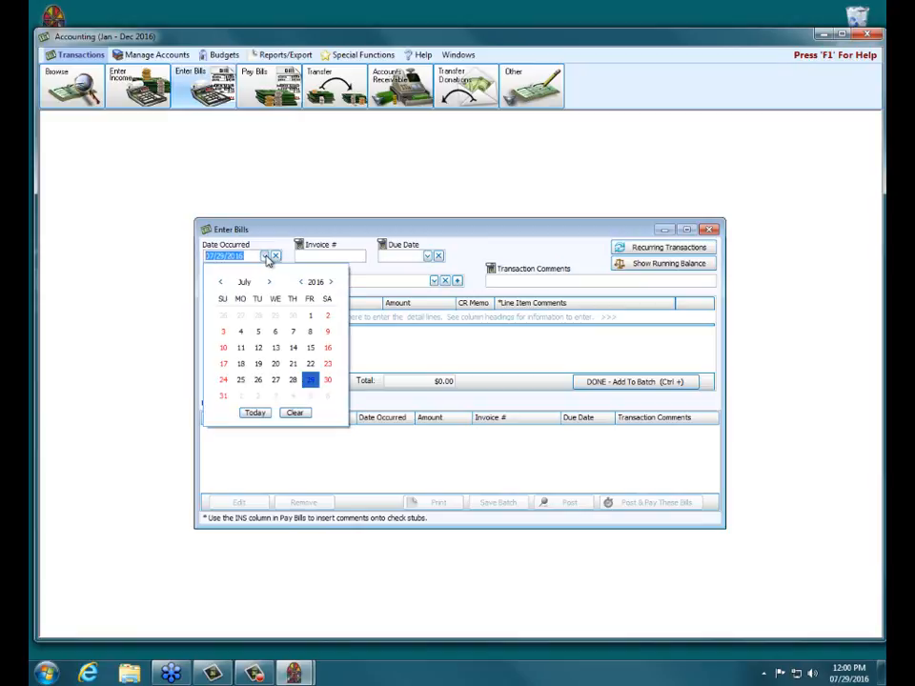
{"action": "left_click", "coordinate": [267, 258]}
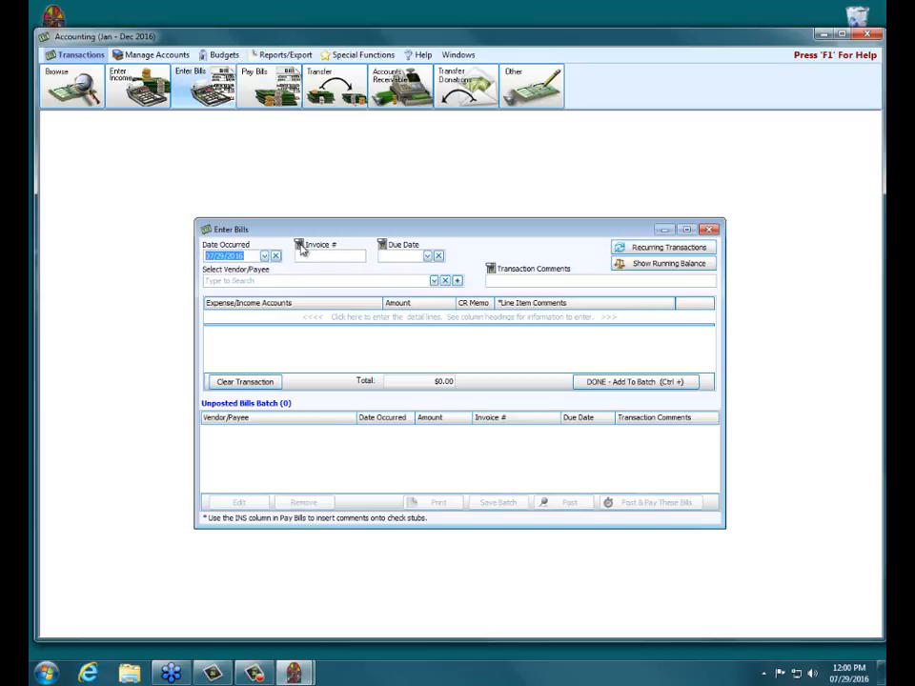
{"action": "left_click", "coordinate": [299, 245]}
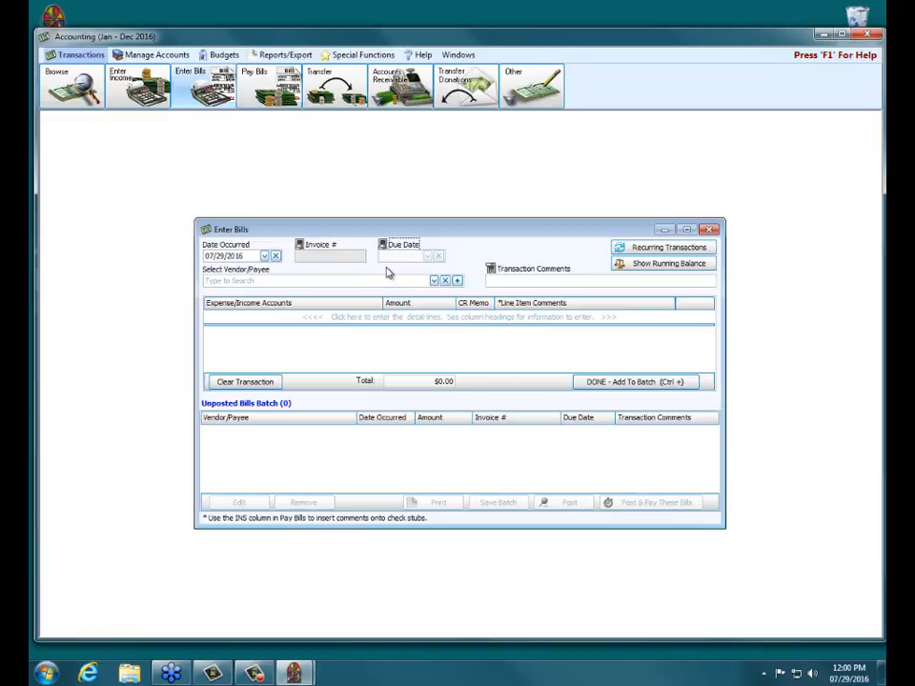
{"action": "left_click", "coordinate": [382, 245]}
Look through the list of vendors and payees available for the new bill.
{"action": "left_click", "coordinate": [346, 283]}
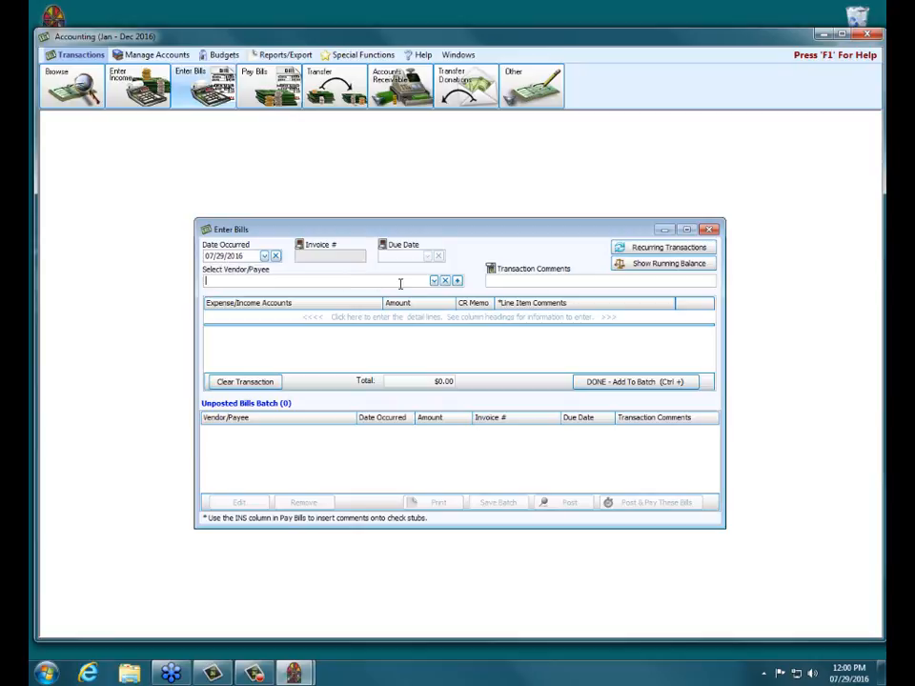
{"action": "left_click", "coordinate": [433, 282]}
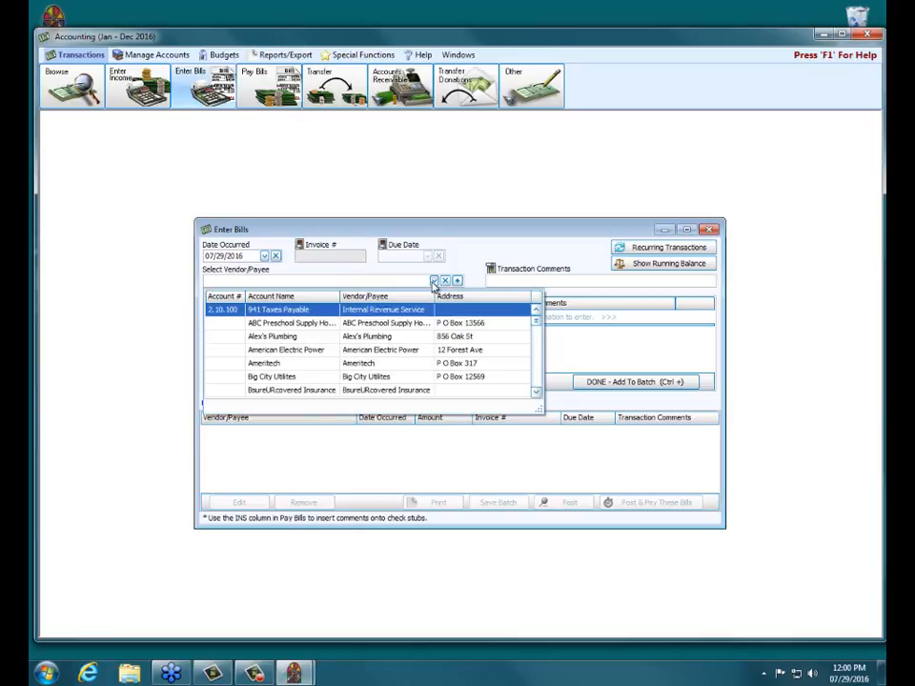
{"action": "left_click", "coordinate": [389, 282]}
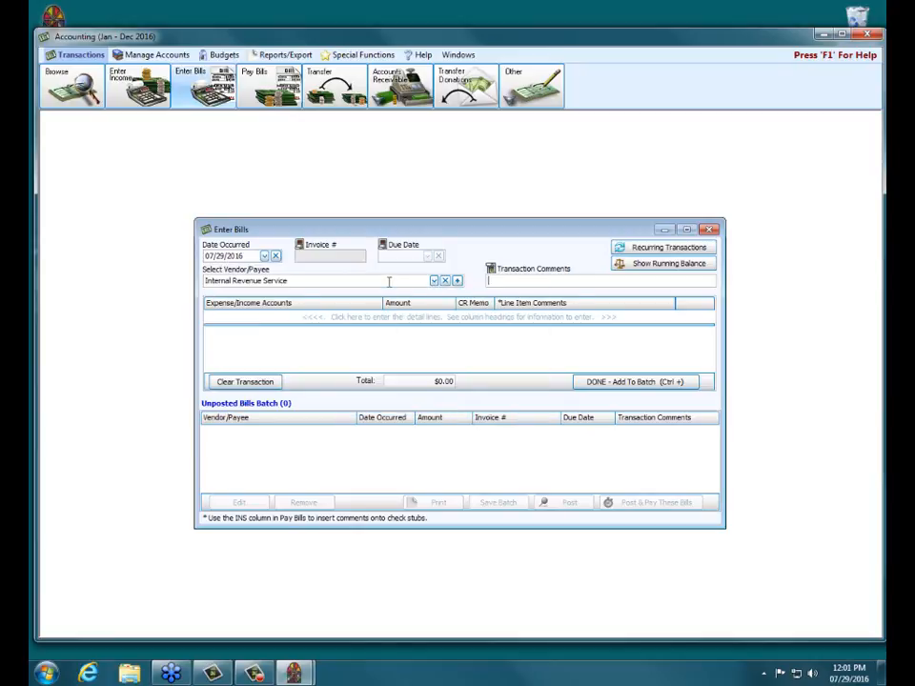
{"action": "left_click", "coordinate": [445, 281]}
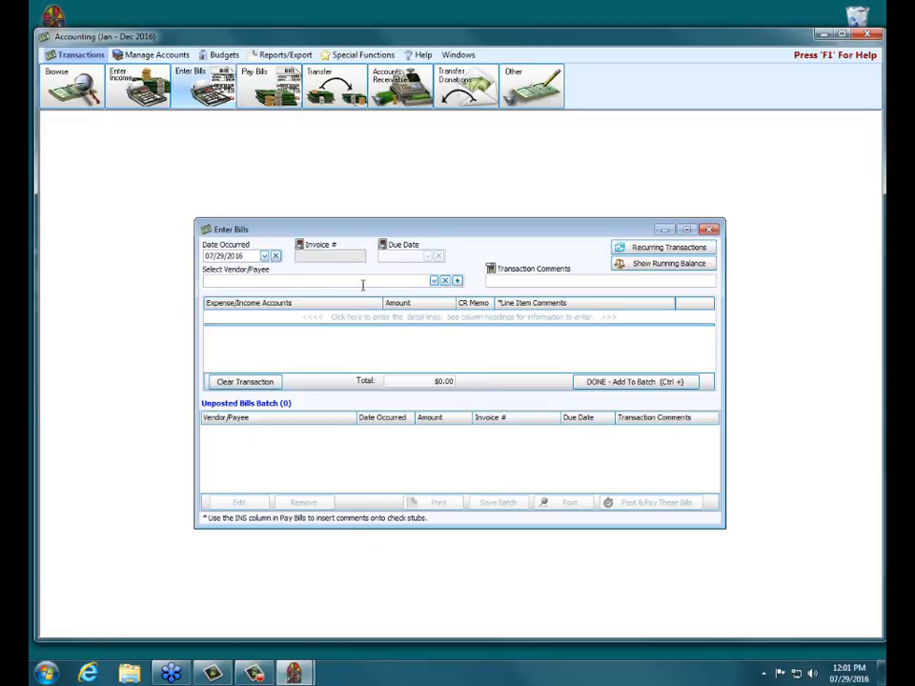
{"action": "left_click", "coordinate": [434, 280]}
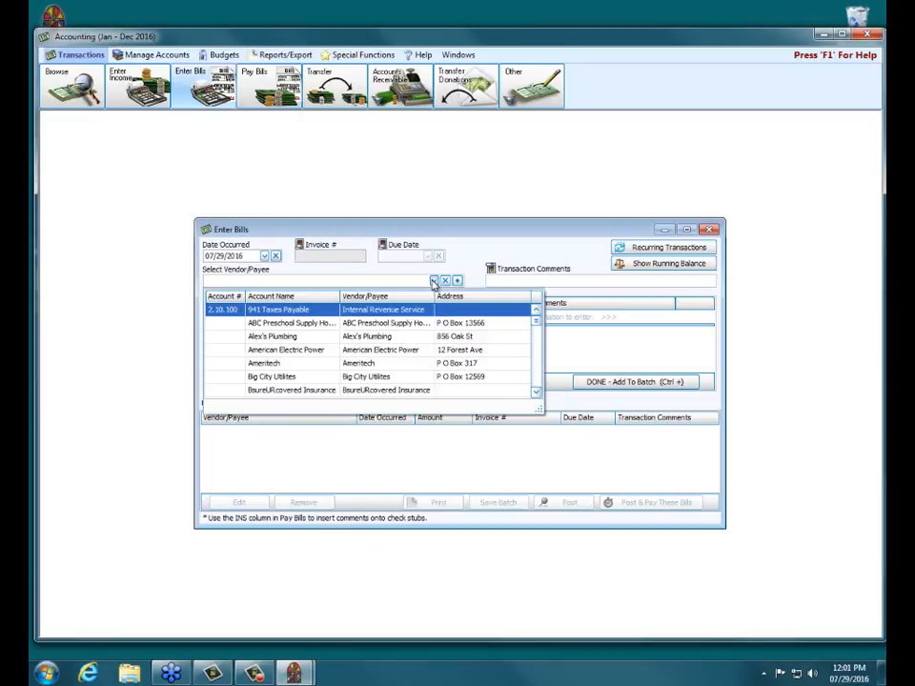
{"action": "mouse_move", "coordinate": [540, 322]}
{"action": "left_mouse_down"}
{"action": "mouse_move", "coordinate": [540, 366]}
{"action": "mouse_move", "coordinate": [542, 347]}
{"action": "left_mouse_up"}
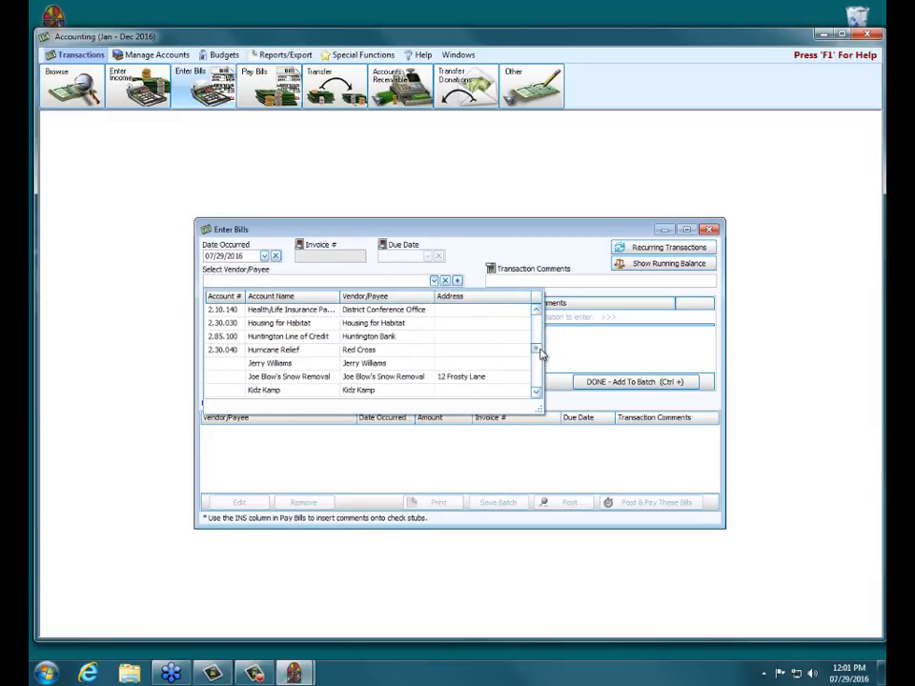
{"action": "left_click", "coordinate": [210, 280]}
Select Big City Utilites as the bill's vendor and enter "utility bill" as the transaction comment.
{"action": "left_click_drag", "start_coordinate": [290, 278], "coordinate": [138, 285]}
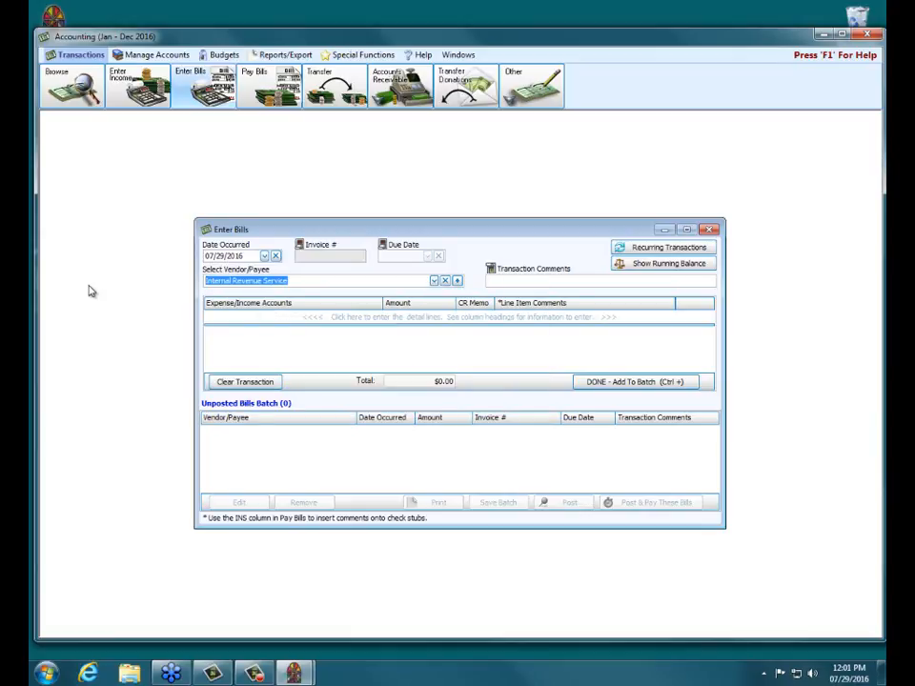
{"action": "type", "text": "ui"}
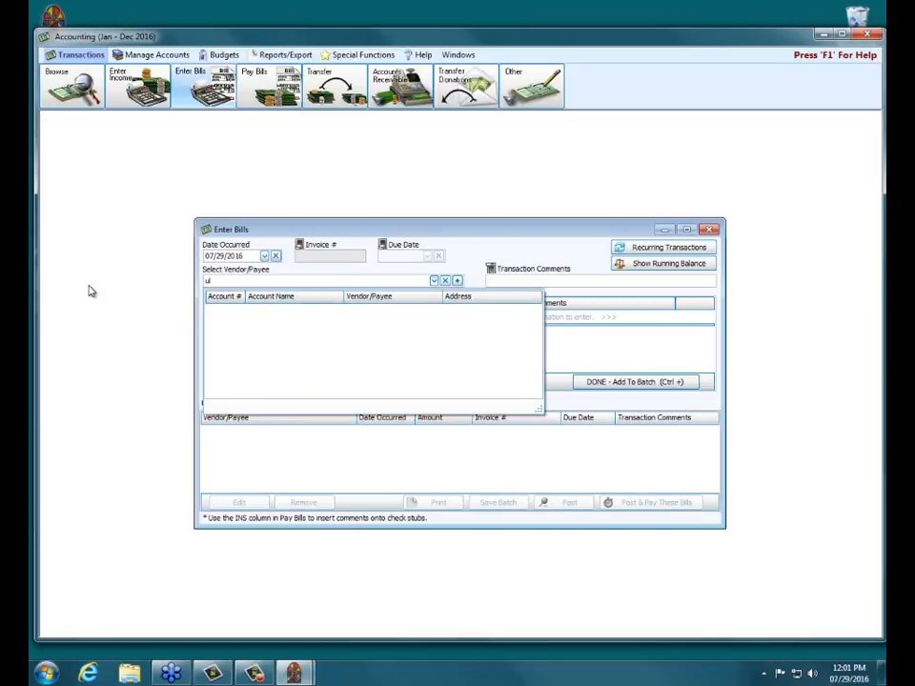
{"action": "key", "text": "BackSpace"}
{"action": "type", "text": "t"}
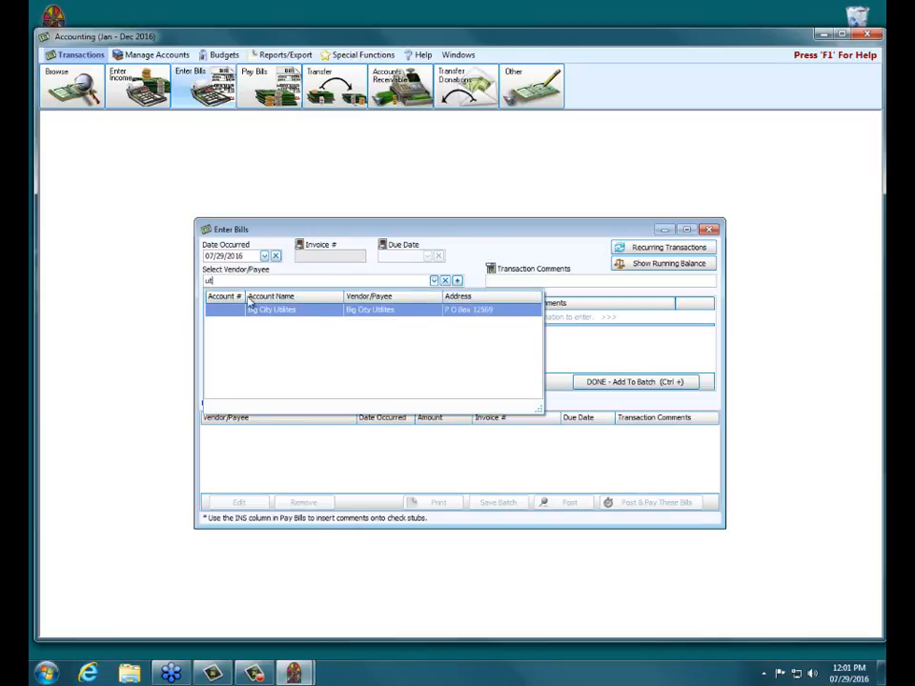
{"action": "left_click", "coordinate": [306, 310]}
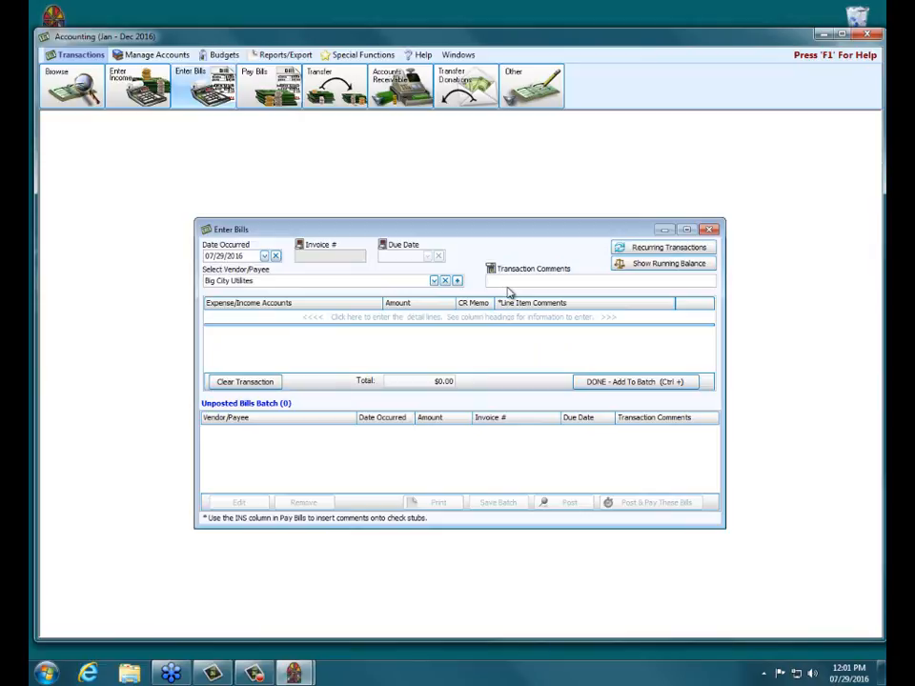
{"action": "type", "text": "utility bill"}
Add a detail line to the bill for account 5.10.360 - Gas with an amount of 125.
{"action": "left_click", "coordinate": [334, 317]}
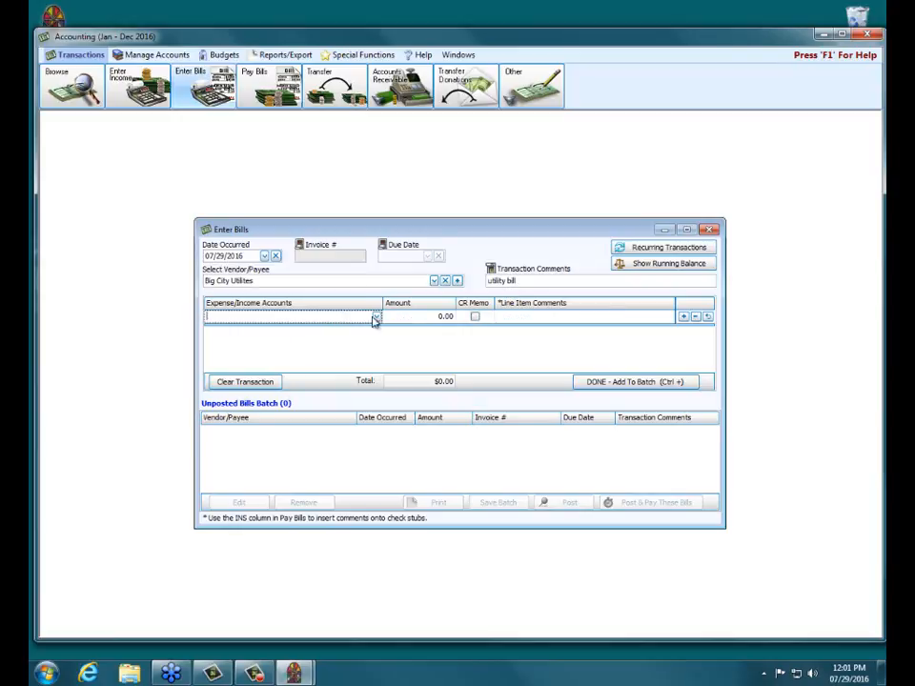
{"action": "left_click", "coordinate": [378, 318]}
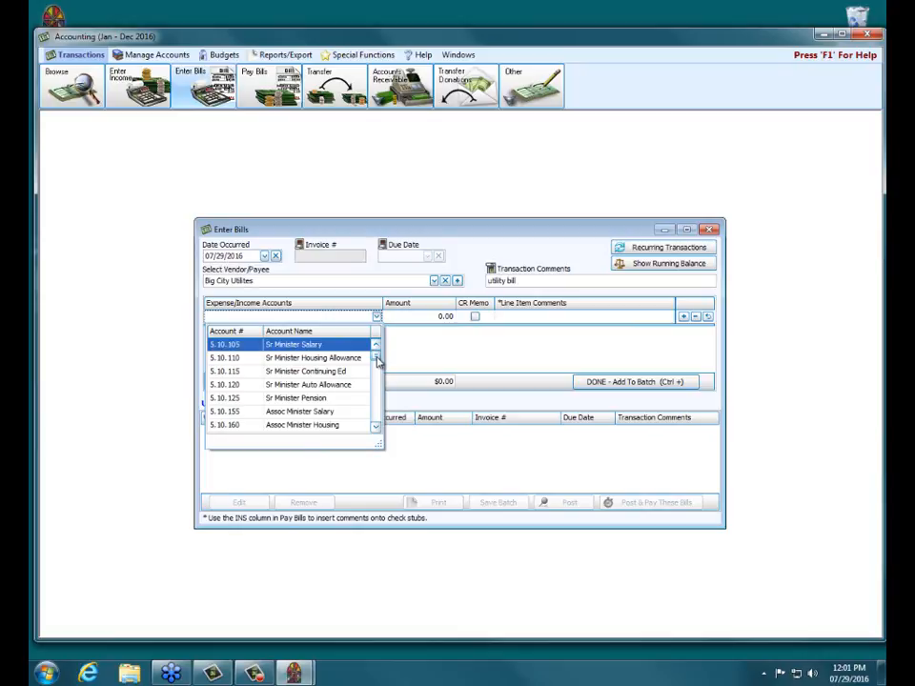
{"action": "left_click_drag", "start_coordinate": [379, 444], "coordinate": [399, 506]}
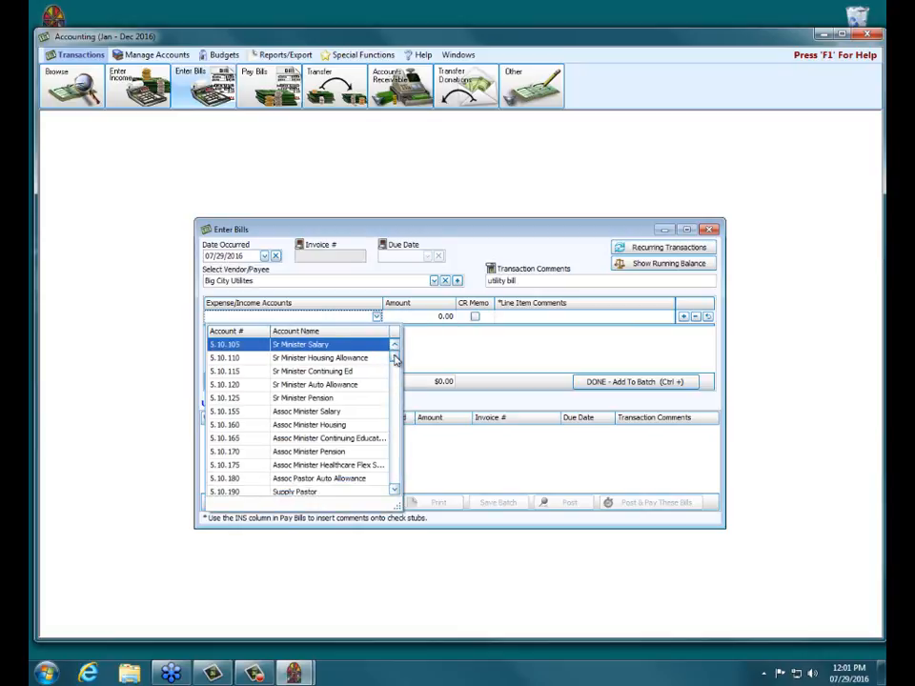
{"action": "mouse_move", "coordinate": [395, 359]}
{"action": "left_mouse_down"}
{"action": "mouse_move", "coordinate": [399, 394]}
{"action": "mouse_move", "coordinate": [401, 381]}
{"action": "left_mouse_up"}
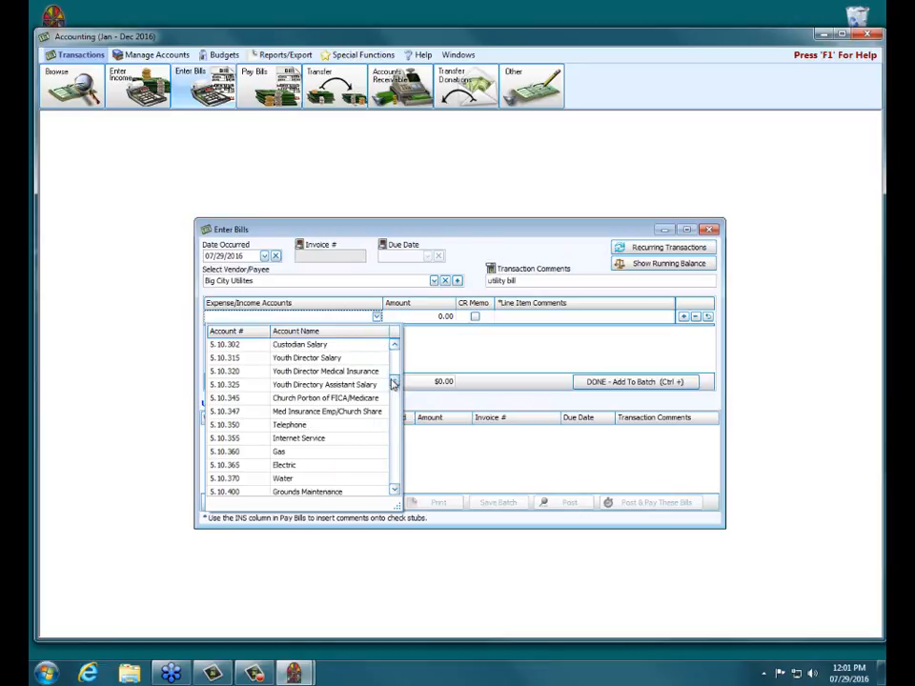
{"action": "left_click", "coordinate": [279, 453]}
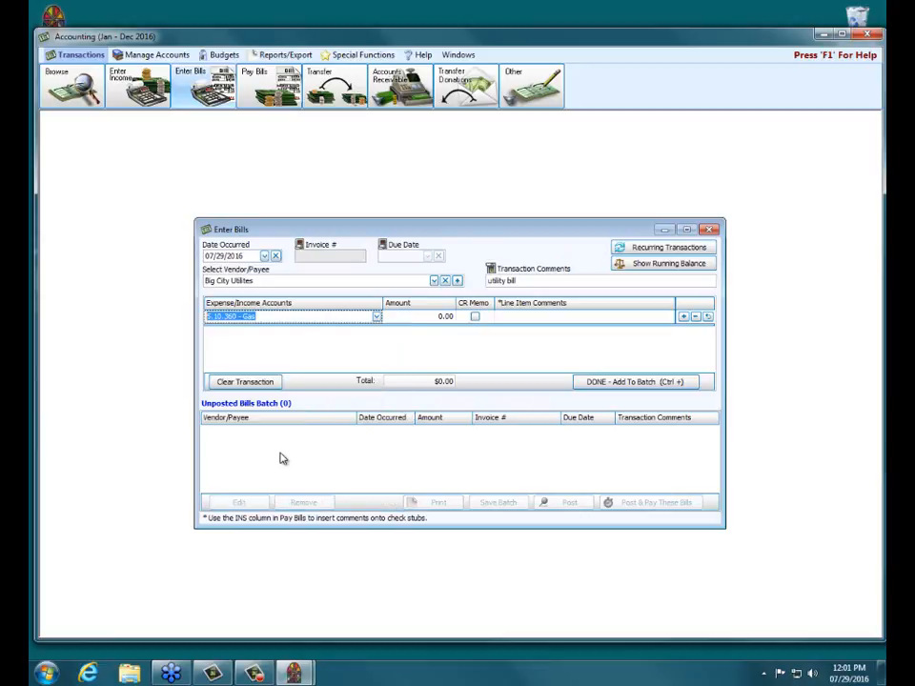
{"action": "left_click", "coordinate": [452, 316]}
{"action": "type", "text": "125"}
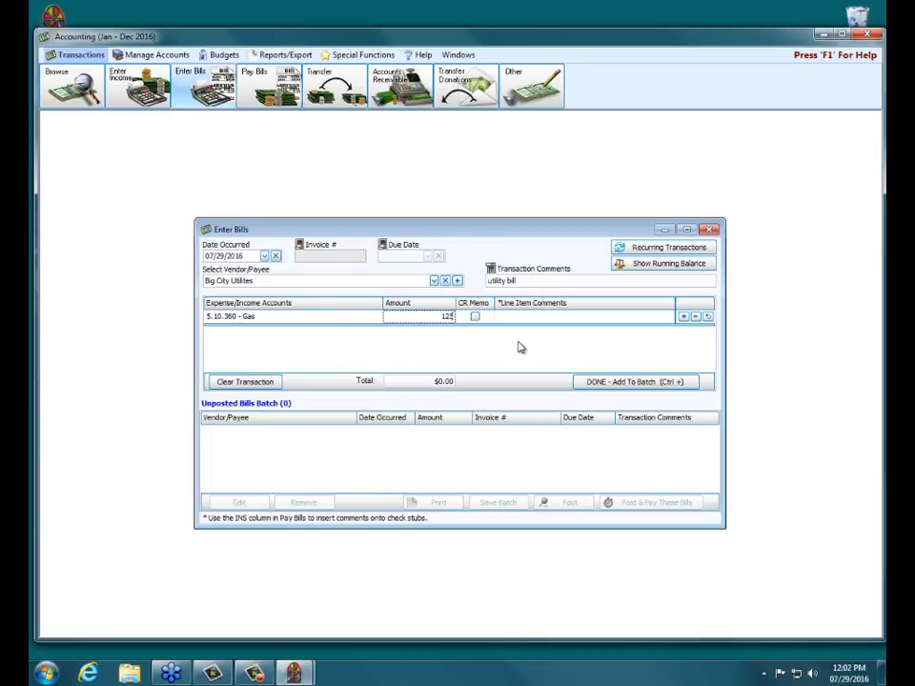
{"action": "key", "text": "Return"}
Add a second detail line for account 5.10.365 - Electric with an amount of 300 and add the bill to the batch.
{"action": "left_click", "coordinate": [343, 317]}
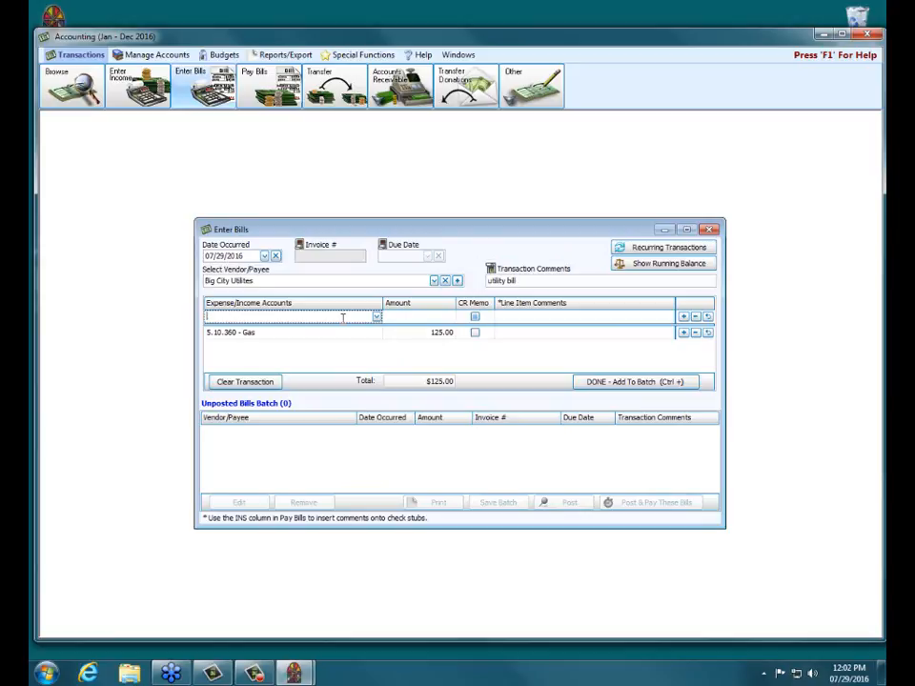
{"action": "type", "text": "ele"}
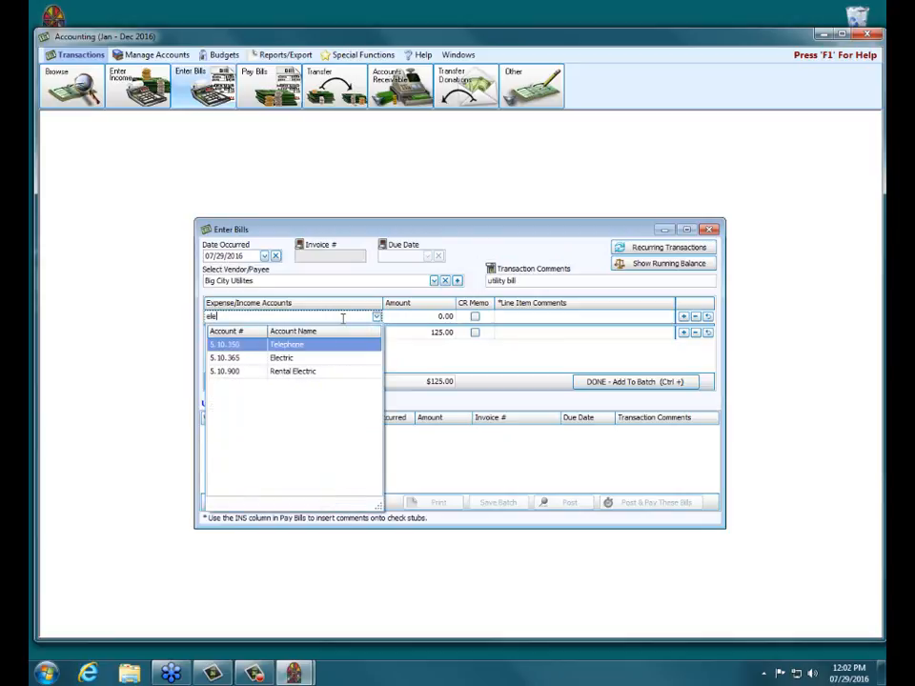
{"action": "left_click", "coordinate": [291, 362]}
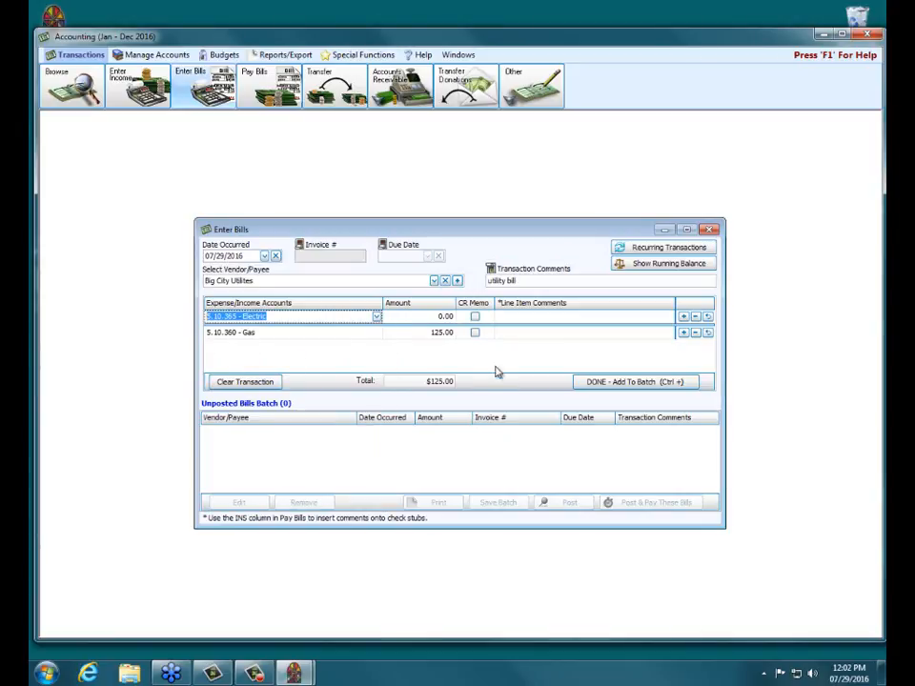
{"action": "left_click", "coordinate": [432, 321]}
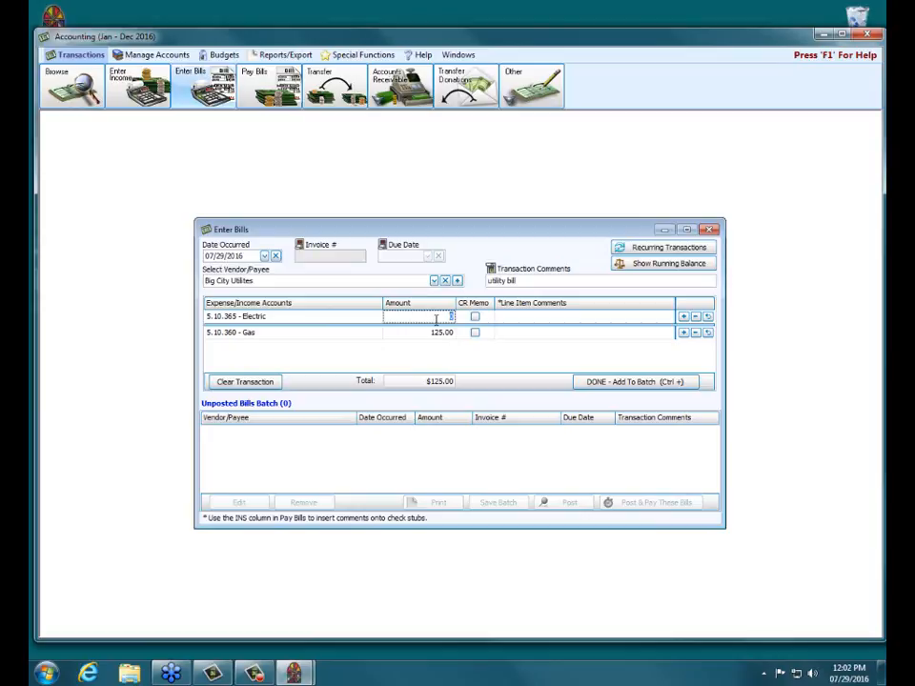
{"action": "type", "text": "300"}
{"action": "left_click", "coordinate": [618, 381]}
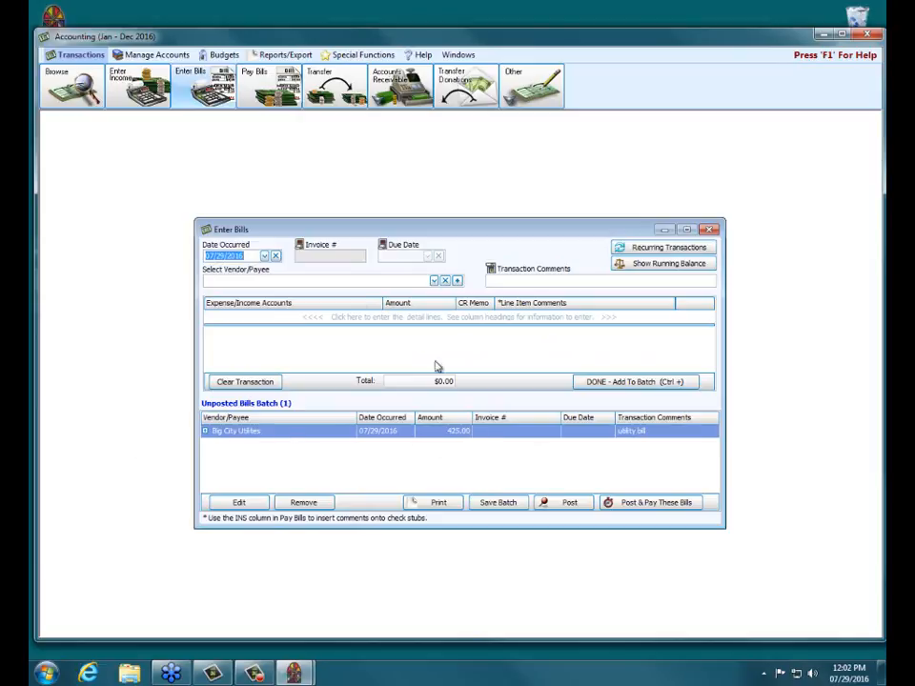
Start another bill with Office Max as the vendor.
{"action": "left_click", "coordinate": [362, 281]}
{"action": "type", "text": "offic"}
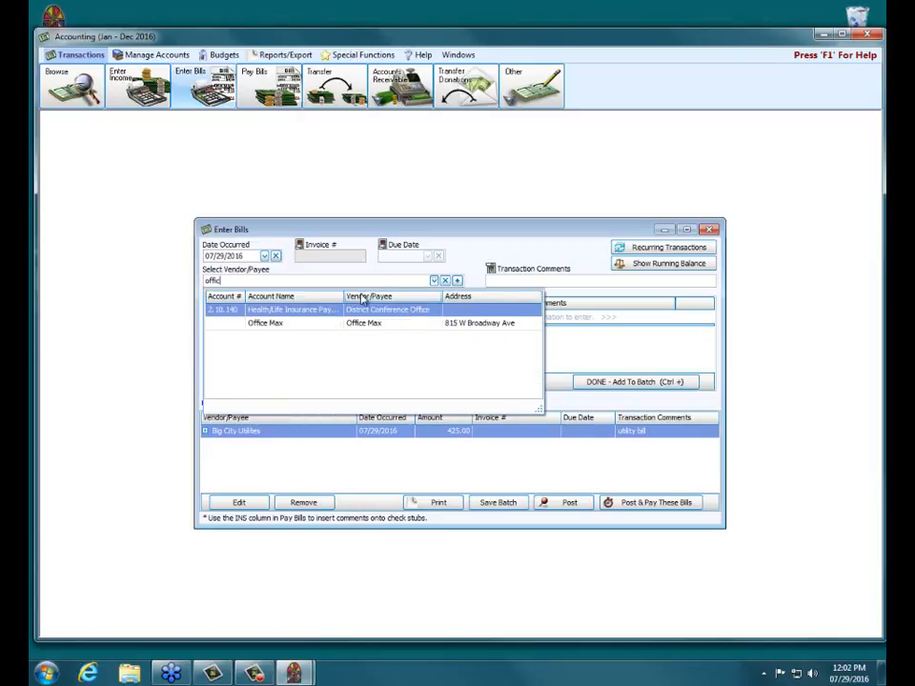
{"action": "left_click", "coordinate": [261, 325]}
{"action": "left_click", "coordinate": [261, 324]}
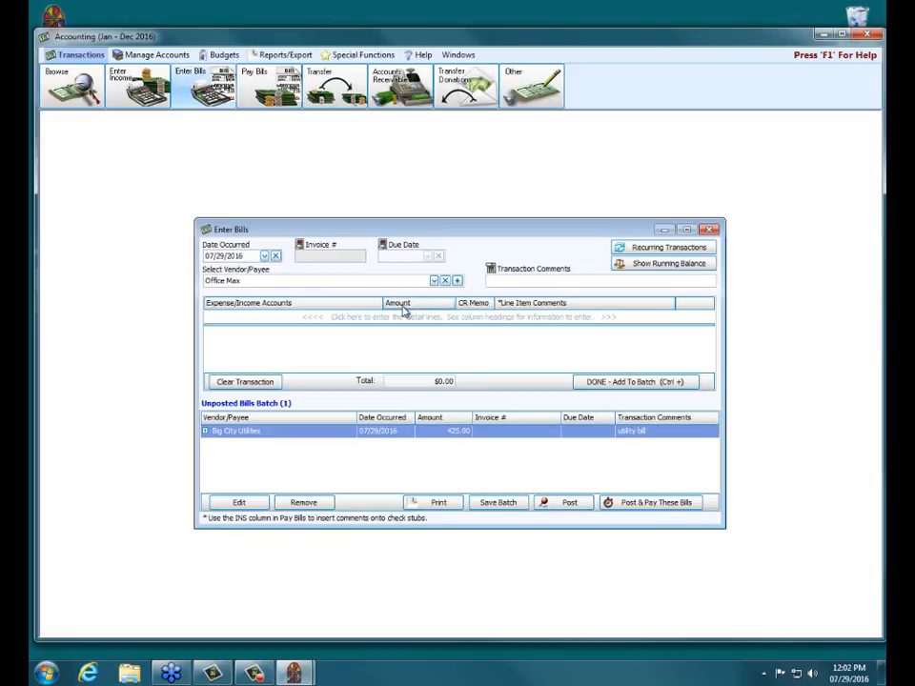
Add a detail line for account 5.10.450 - Office Expense with an amount of 250 and add the bill to the batch.
{"action": "left_click", "coordinate": [220, 317]}
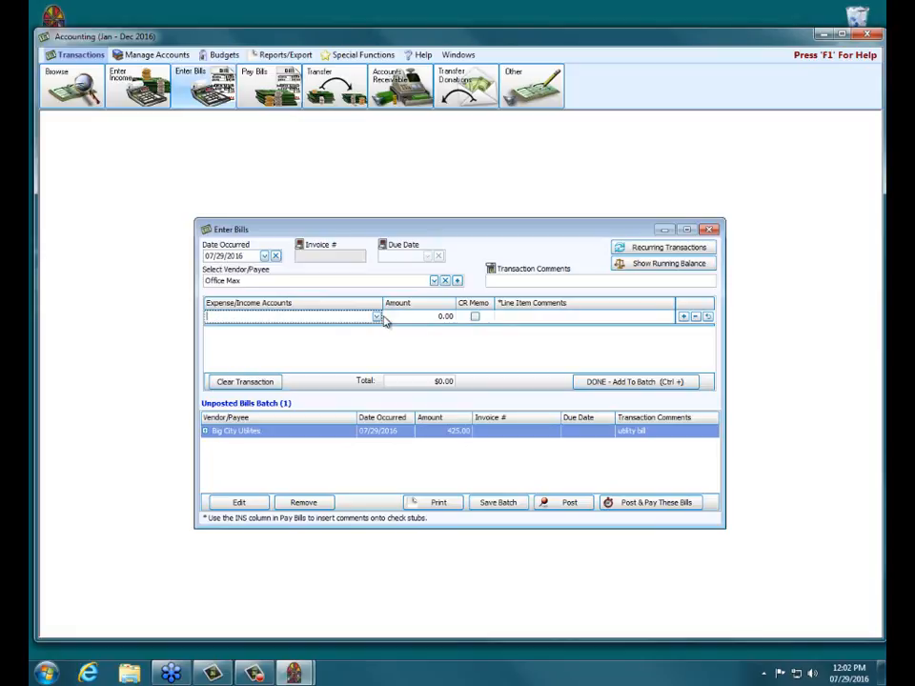
{"action": "type", "text": "offi"}
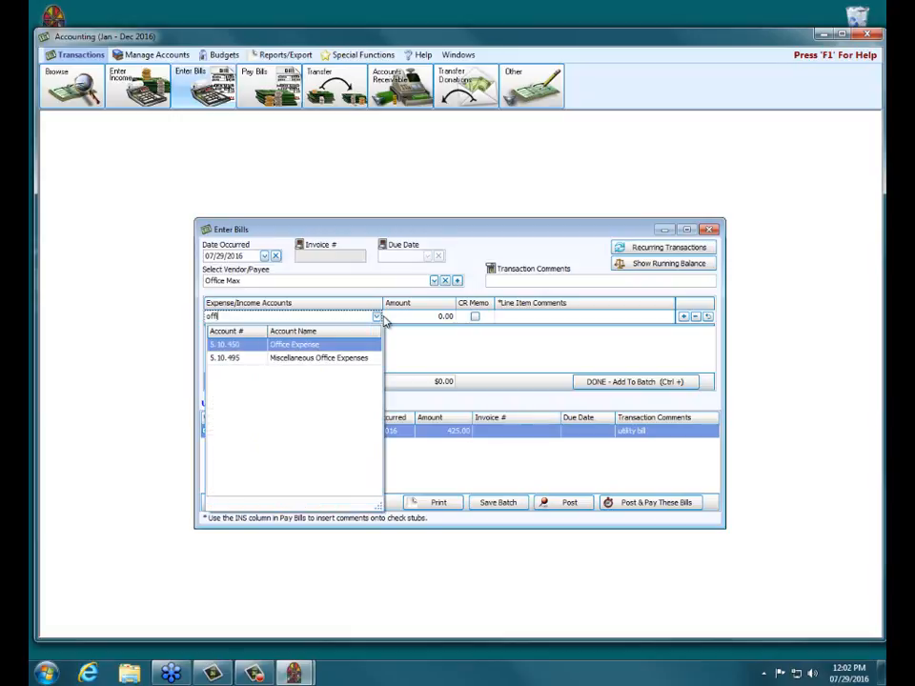
{"action": "left_click", "coordinate": [319, 345]}
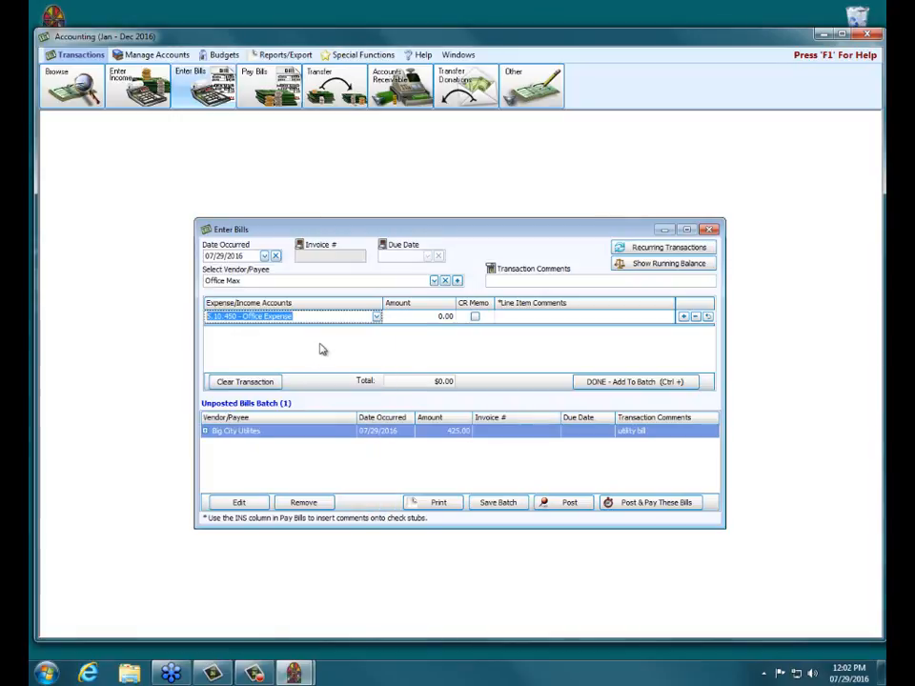
{"action": "left_click", "coordinate": [454, 321]}
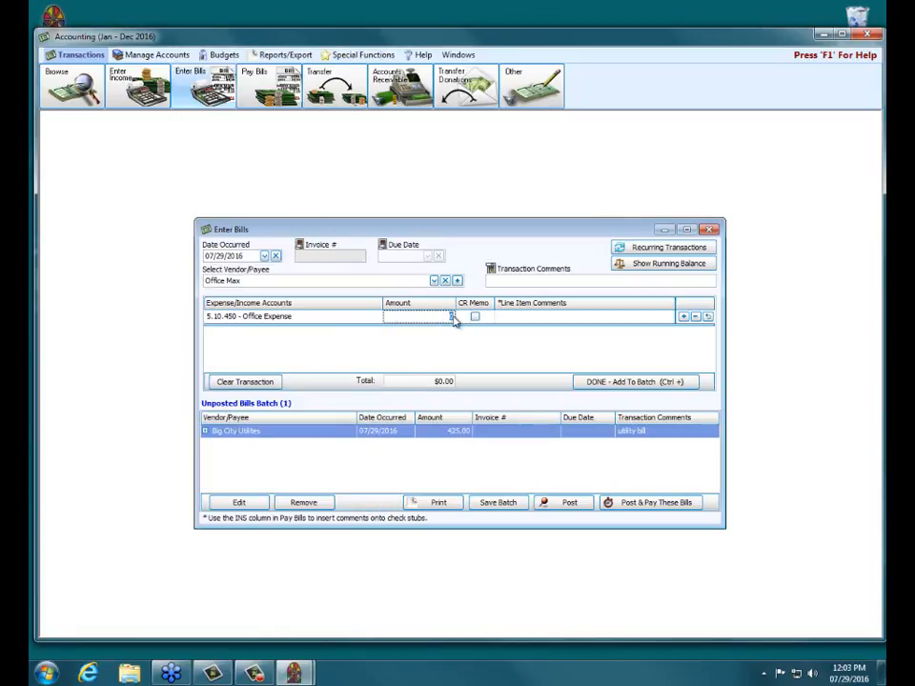
{"action": "type", "text": "250"}
{"action": "left_click", "coordinate": [550, 323]}
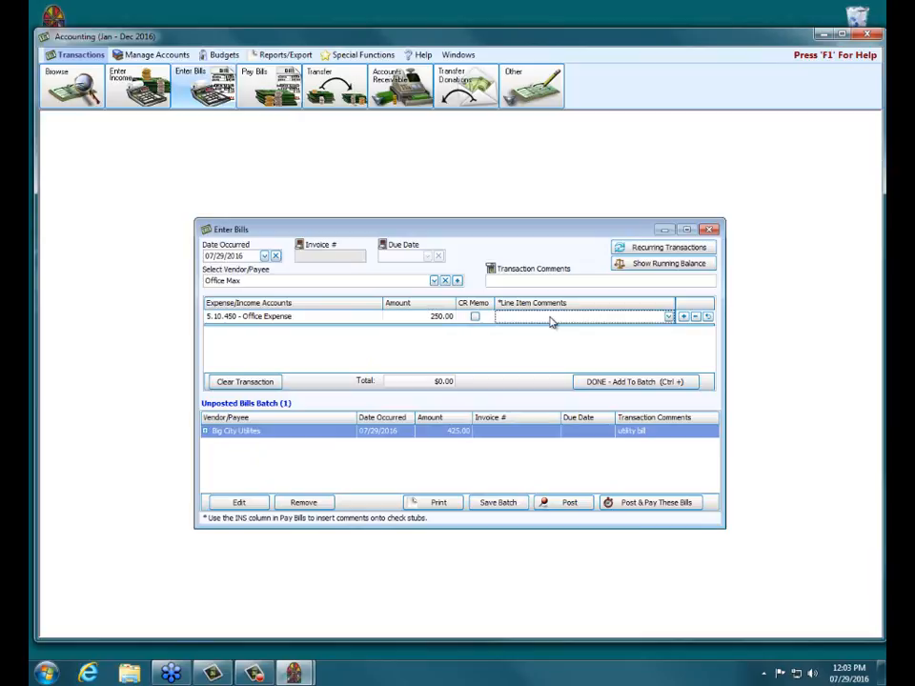
{"action": "left_click", "coordinate": [651, 383]}
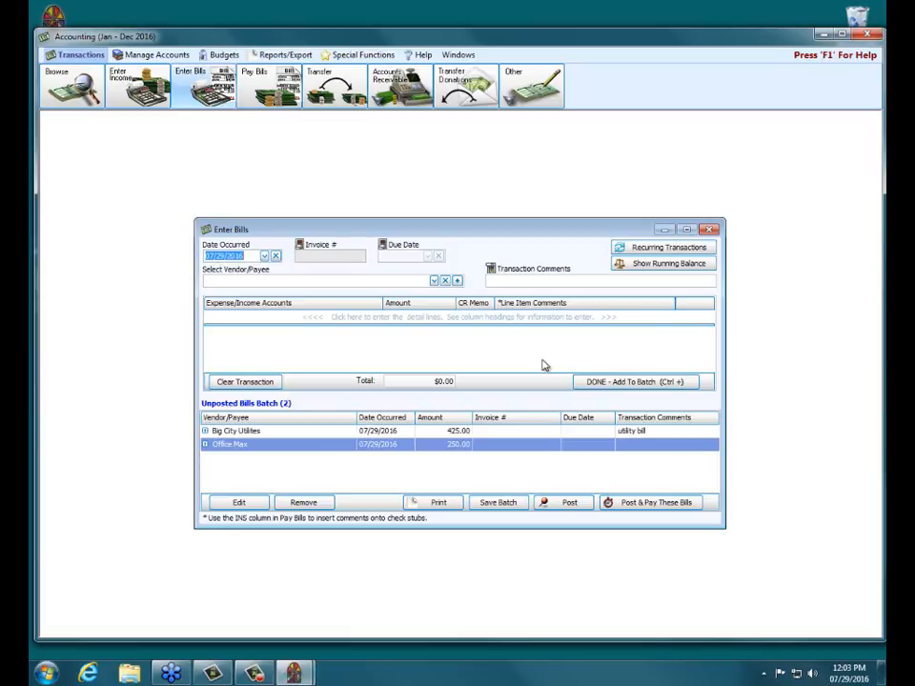
Save the unposted bills batch, close the bill entry window and reopen it from the accounting home screen.
{"action": "left_click", "coordinate": [499, 503]}
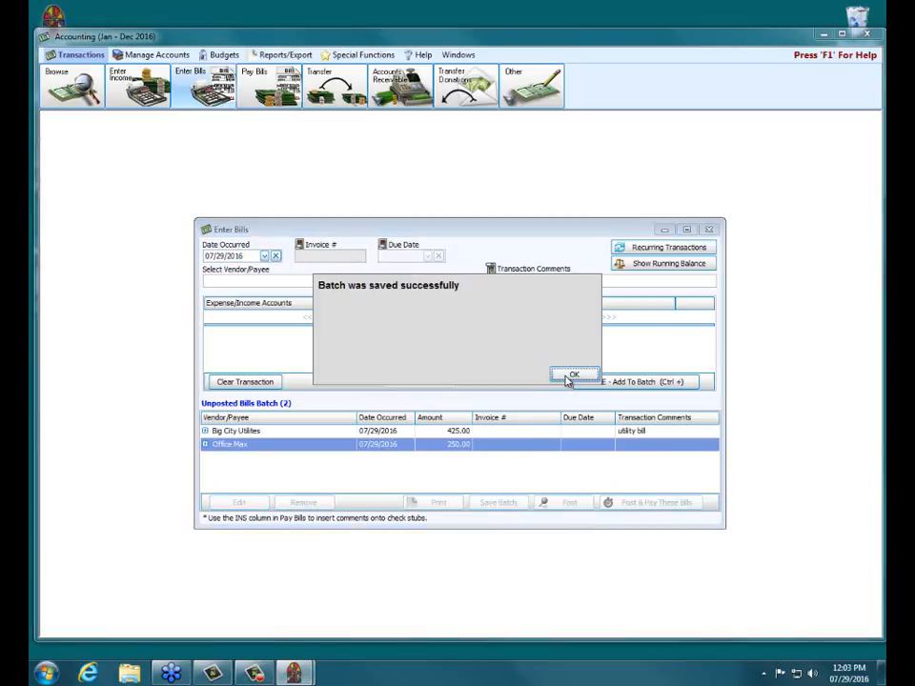
{"action": "left_click", "coordinate": [569, 376]}
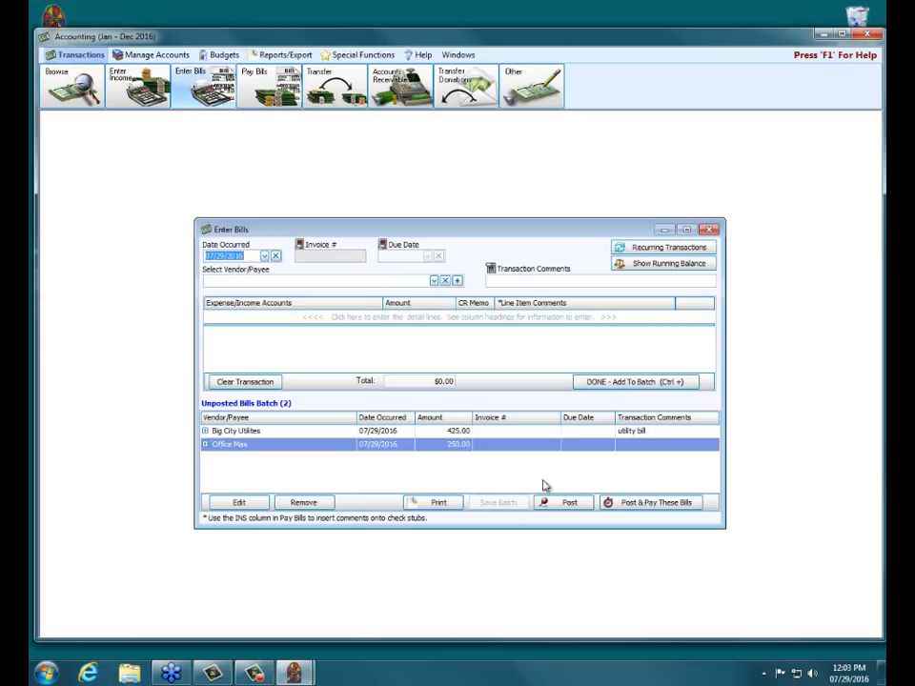
{"action": "left_click", "coordinate": [711, 231]}
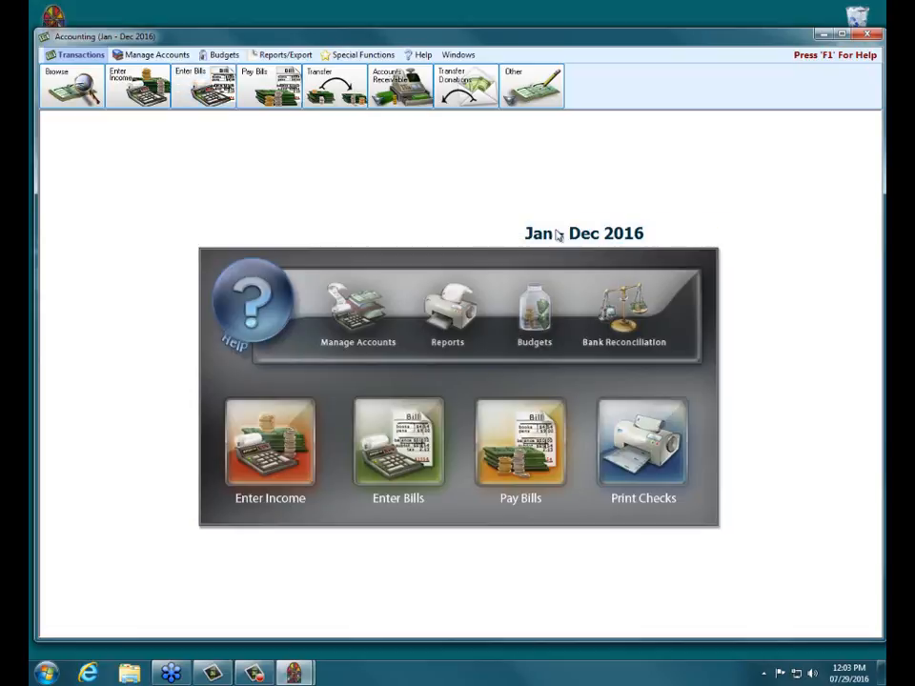
{"action": "left_click", "coordinate": [400, 466]}
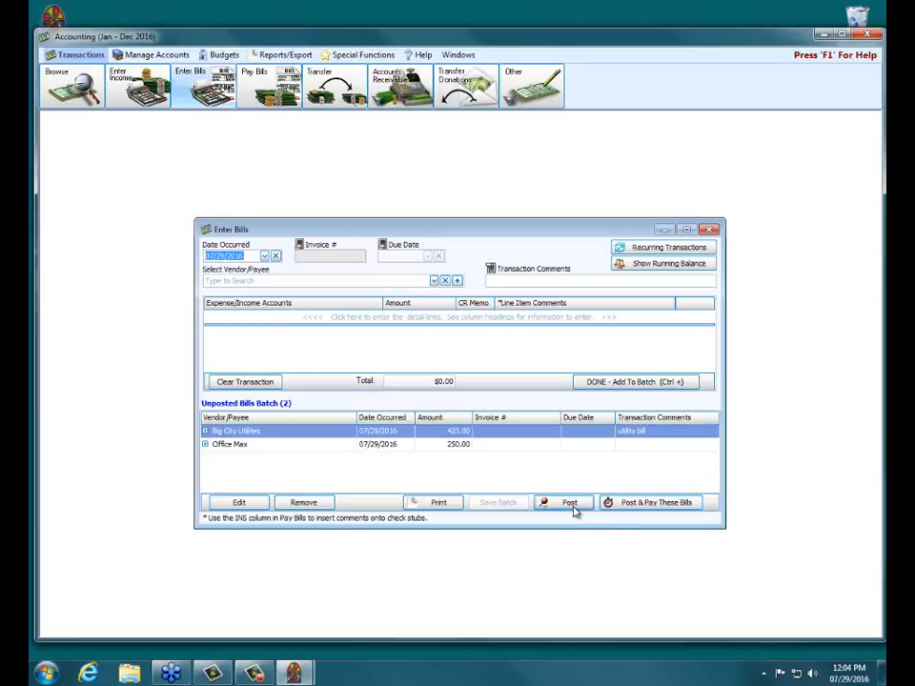
Post the bills batch for immediate payment, preview the printed Bill Transactions report and close it.
{"action": "left_click", "coordinate": [681, 506]}
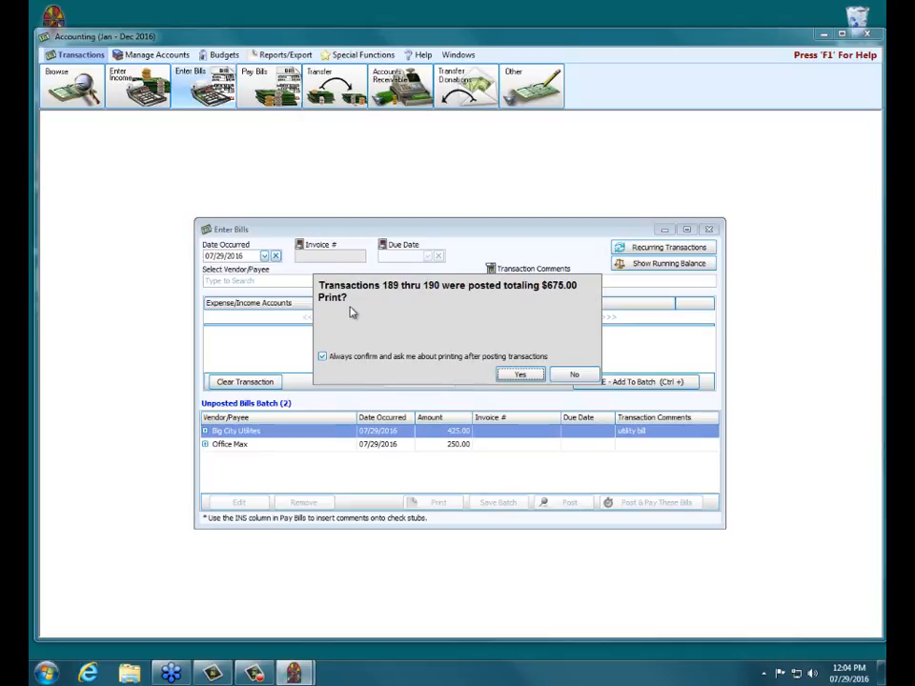
{"action": "left_click", "coordinate": [520, 375]}
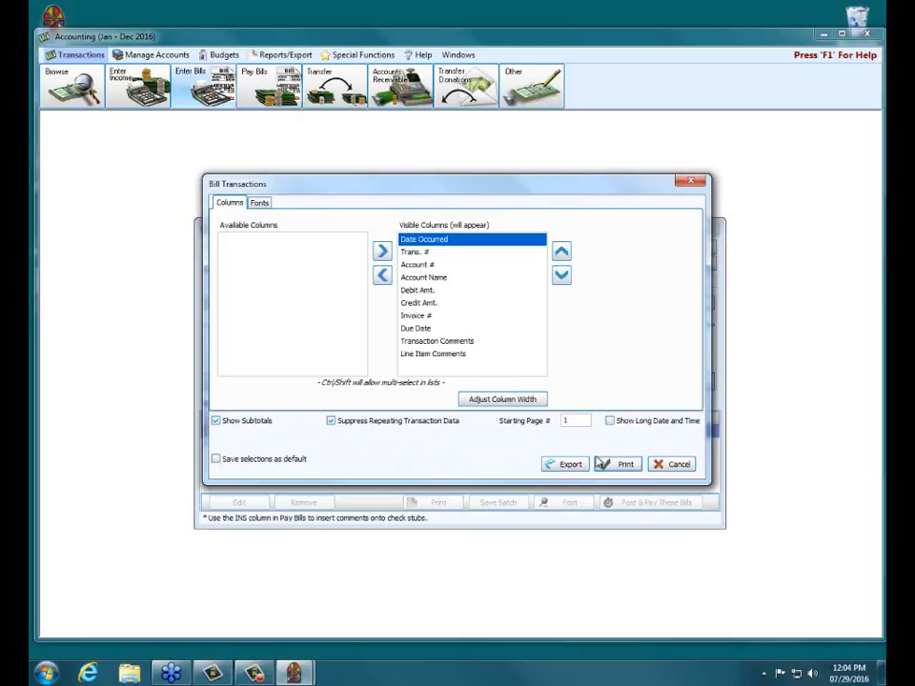
{"action": "left_click", "coordinate": [618, 466]}
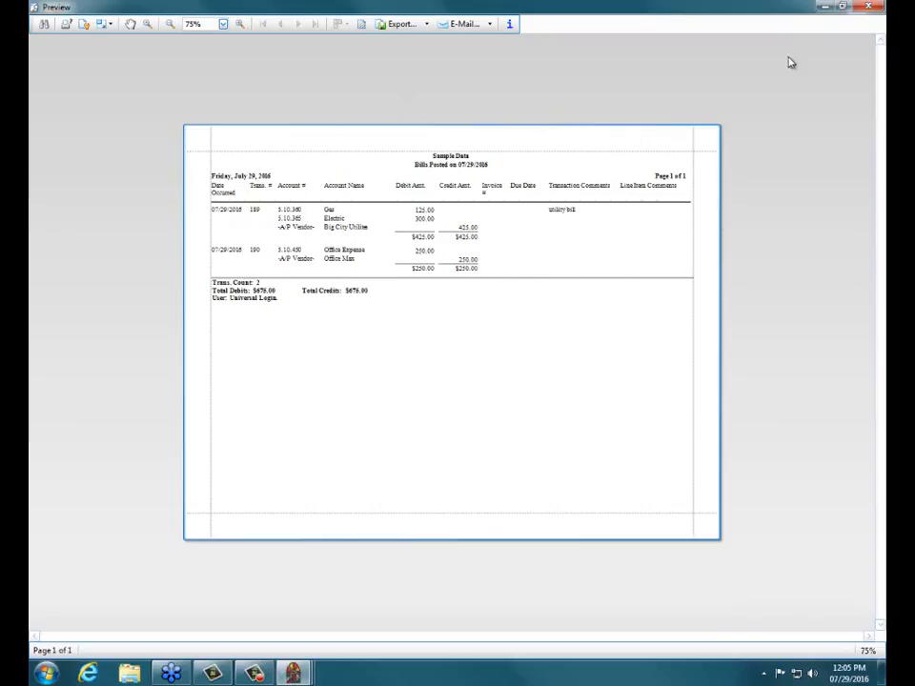
{"action": "left_click", "coordinate": [869, 9]}
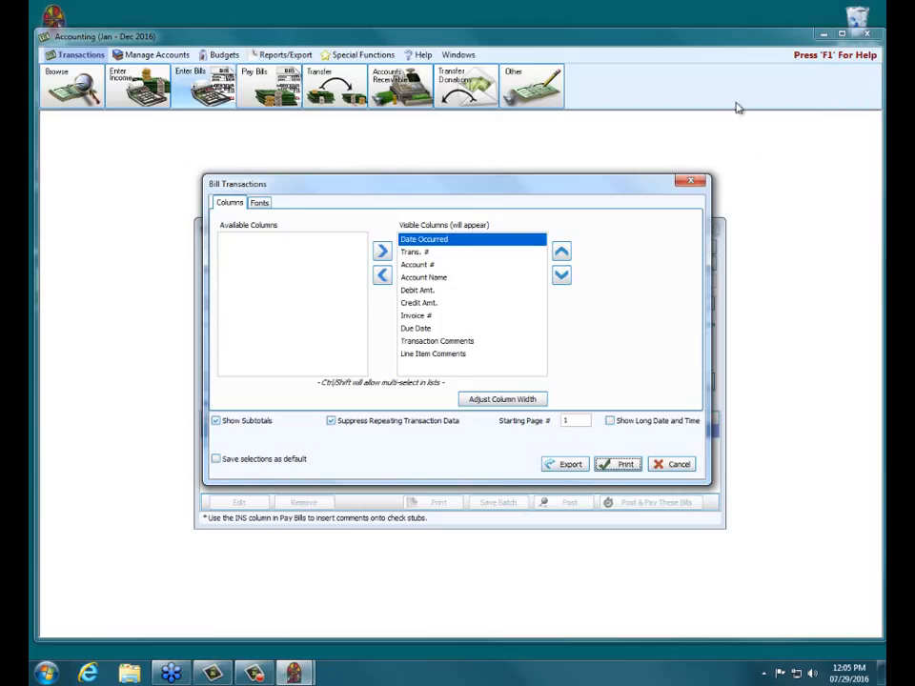
{"action": "left_click", "coordinate": [683, 180]}
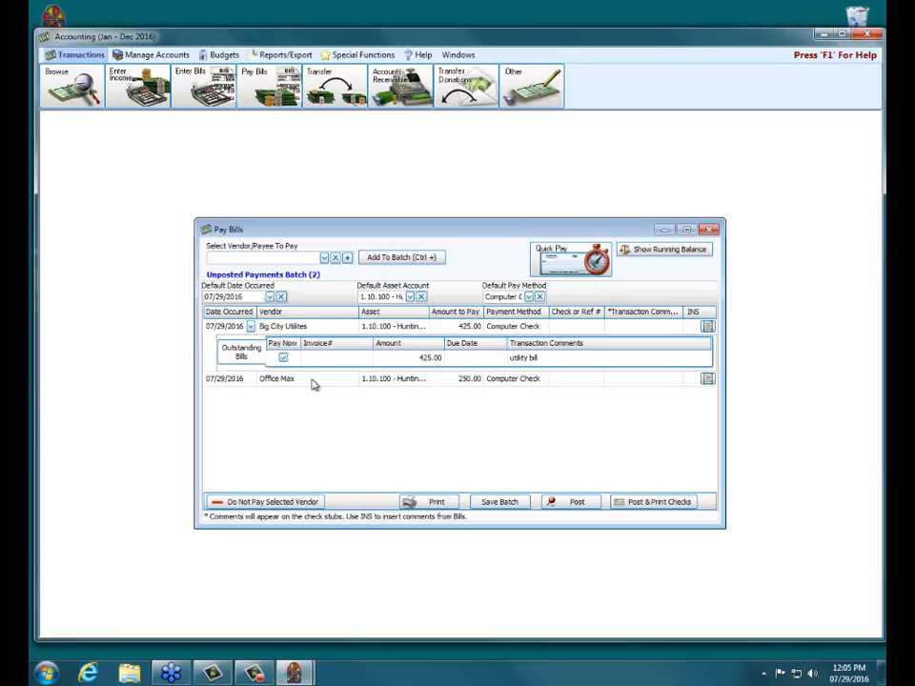
Review the outstanding bills under the Office Max and Big City Utilites payments.
{"action": "left_click", "coordinate": [275, 381]}
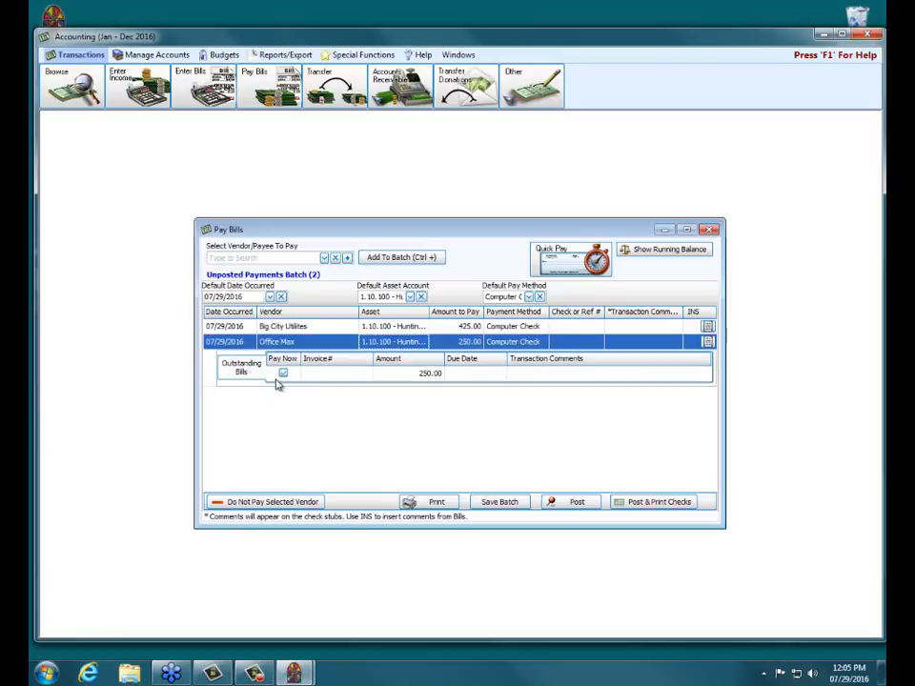
{"action": "left_click", "coordinate": [229, 328]}
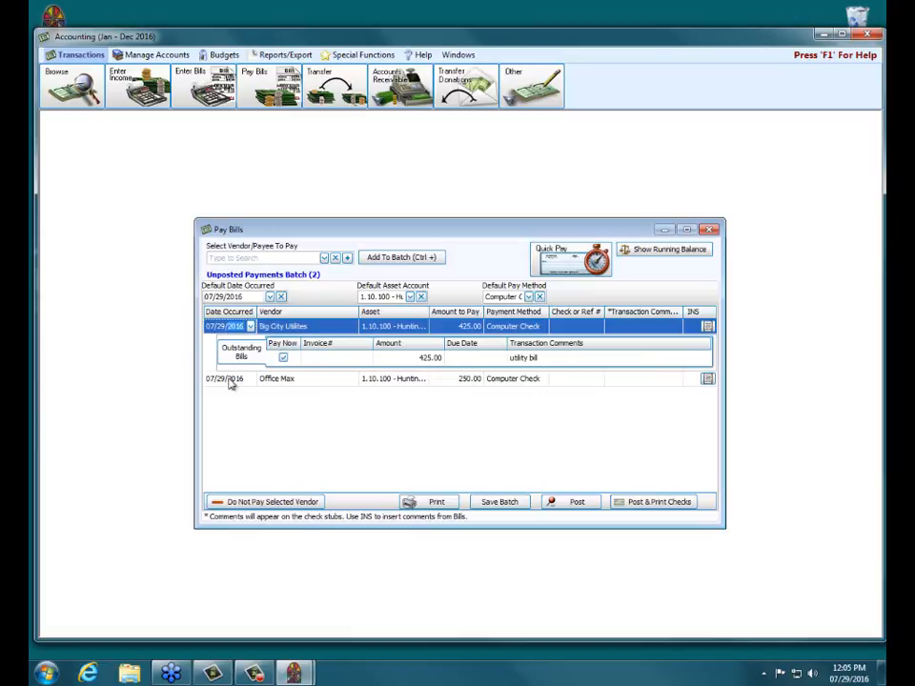
{"action": "left_click", "coordinate": [229, 382]}
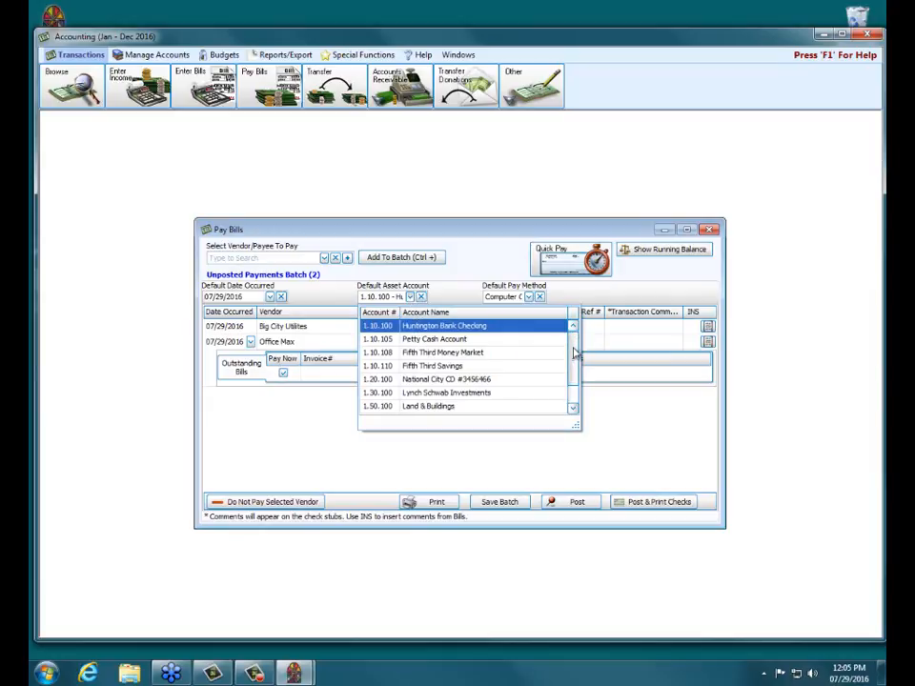
Choose 1.10.100 Huntington Bank Checking as the default asset account and Computer Check as the default pay method.
{"action": "scroll", "coordinate": [574, 367], "scroll_direction": "down", "scroll_amount": 1}
{"action": "scroll", "coordinate": [573, 376], "scroll_direction": "up", "scroll_amount": 1}
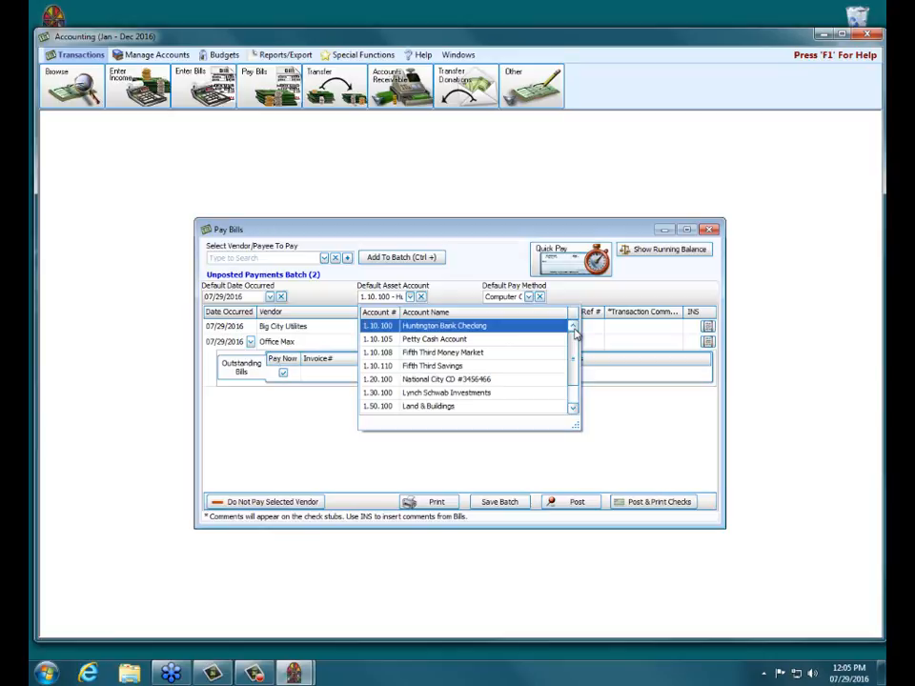
{"action": "left_click", "coordinate": [456, 328]}
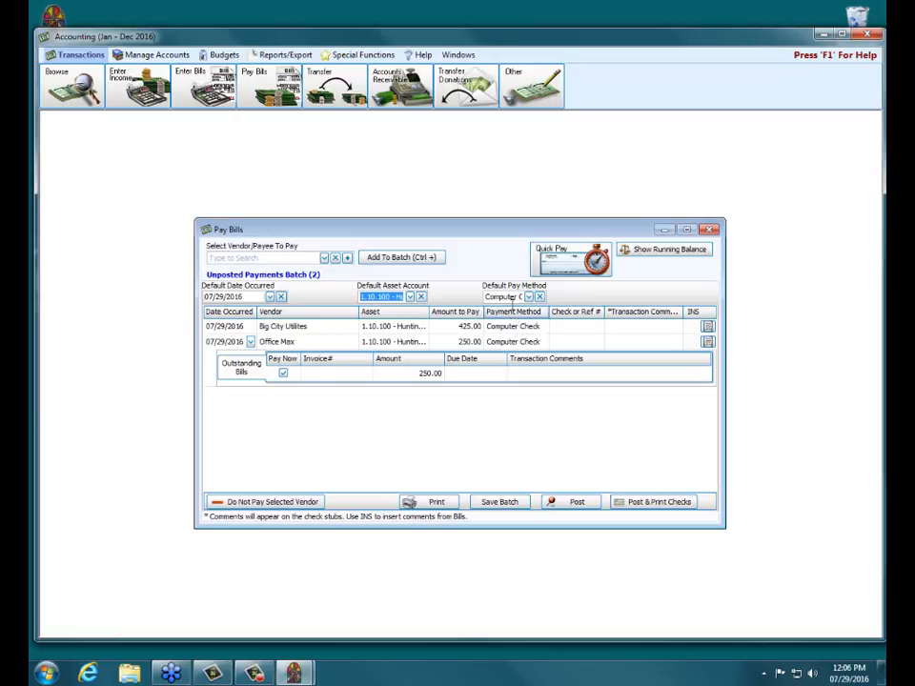
{"action": "left_click", "coordinate": [530, 297]}
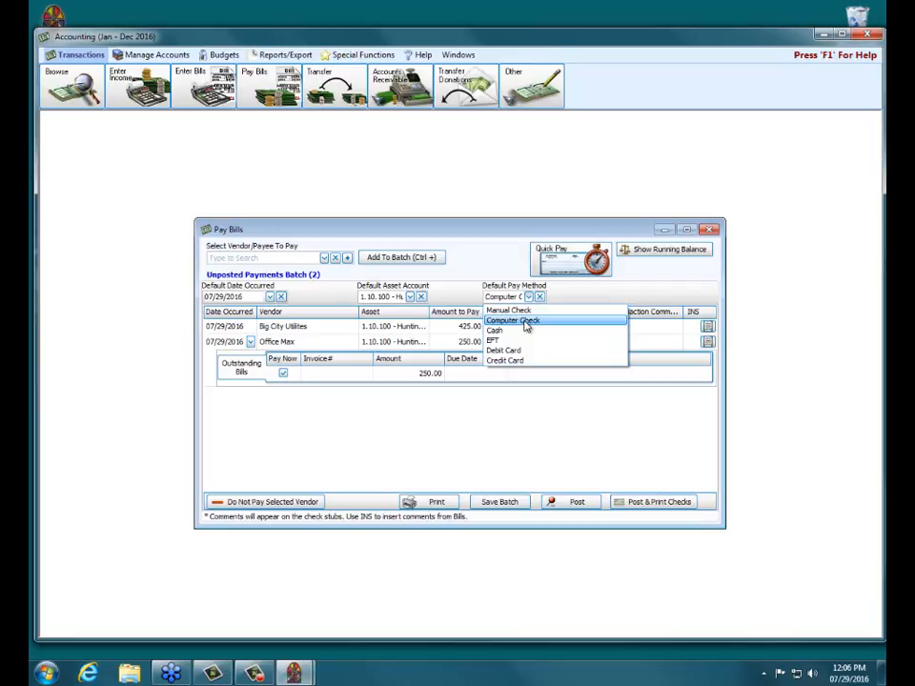
{"action": "left_click", "coordinate": [526, 326]}
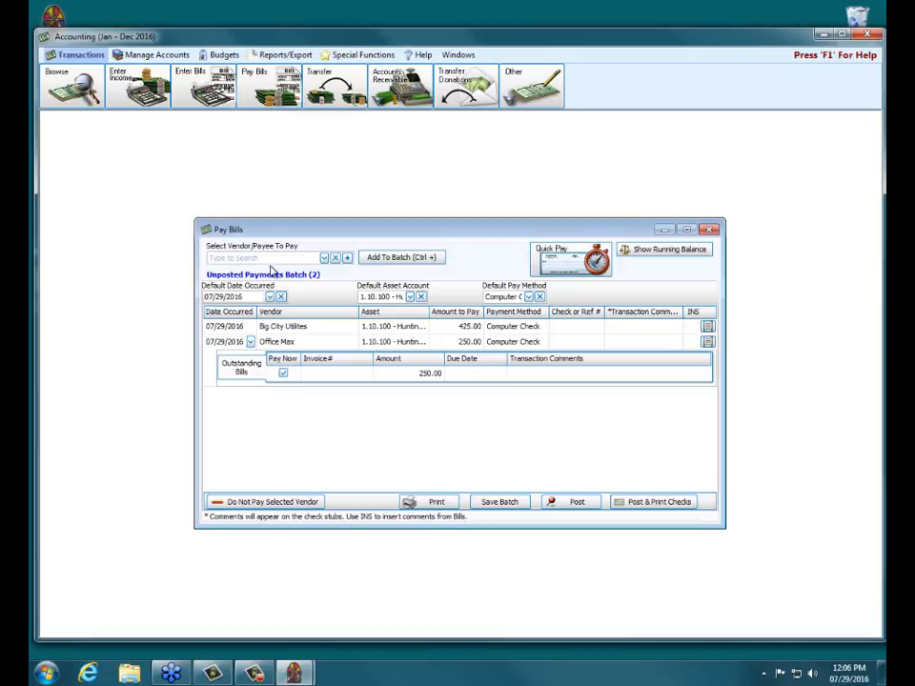
Add American Electric Power to the payments batch and mark its outstanding electric bill of 80.00 to pay now.
{"action": "left_click", "coordinate": [325, 258]}
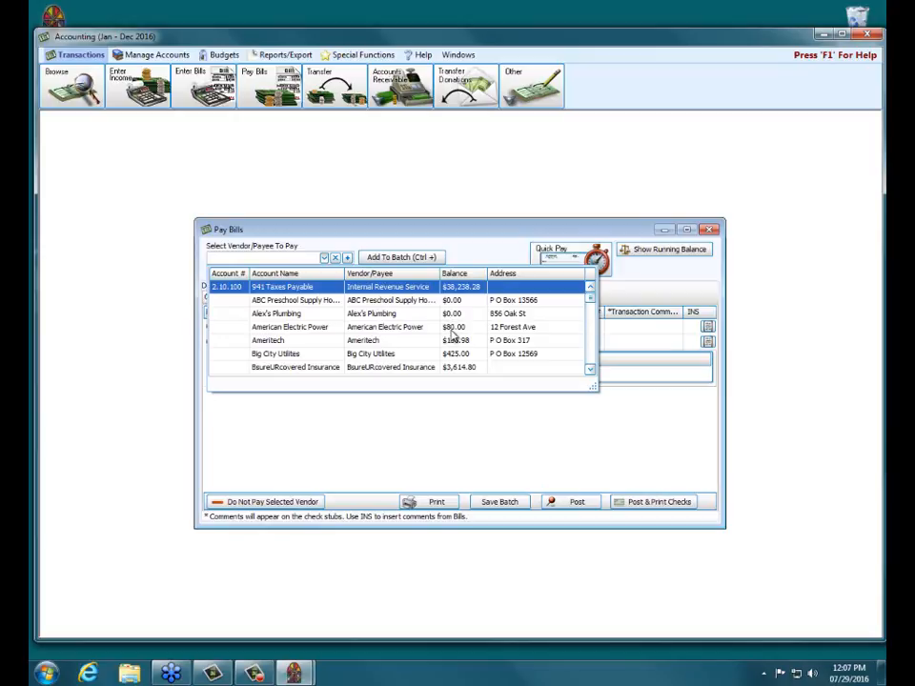
{"action": "left_click", "coordinate": [454, 329]}
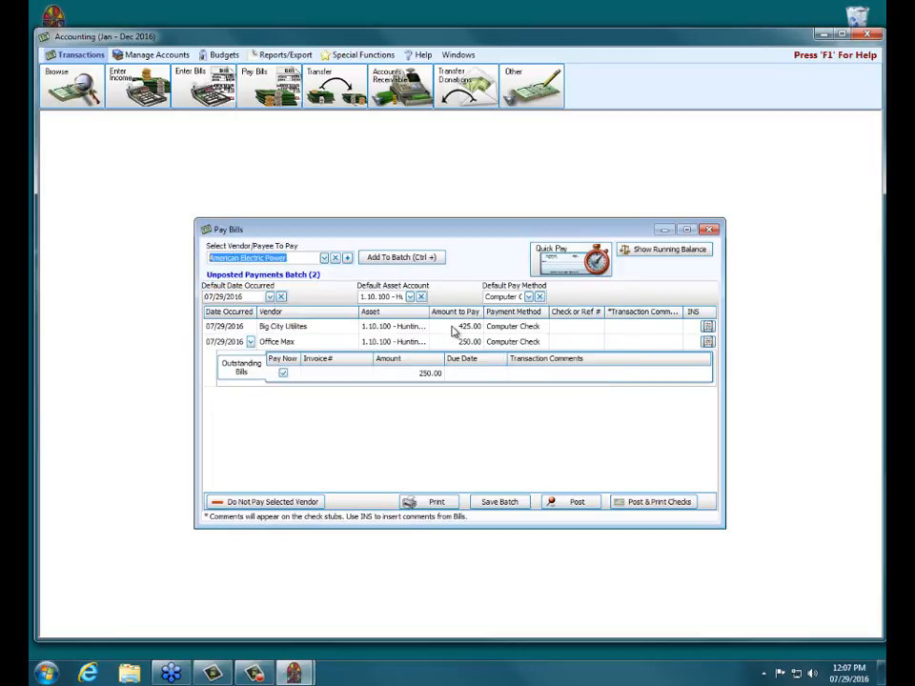
{"action": "left_click", "coordinate": [398, 258]}
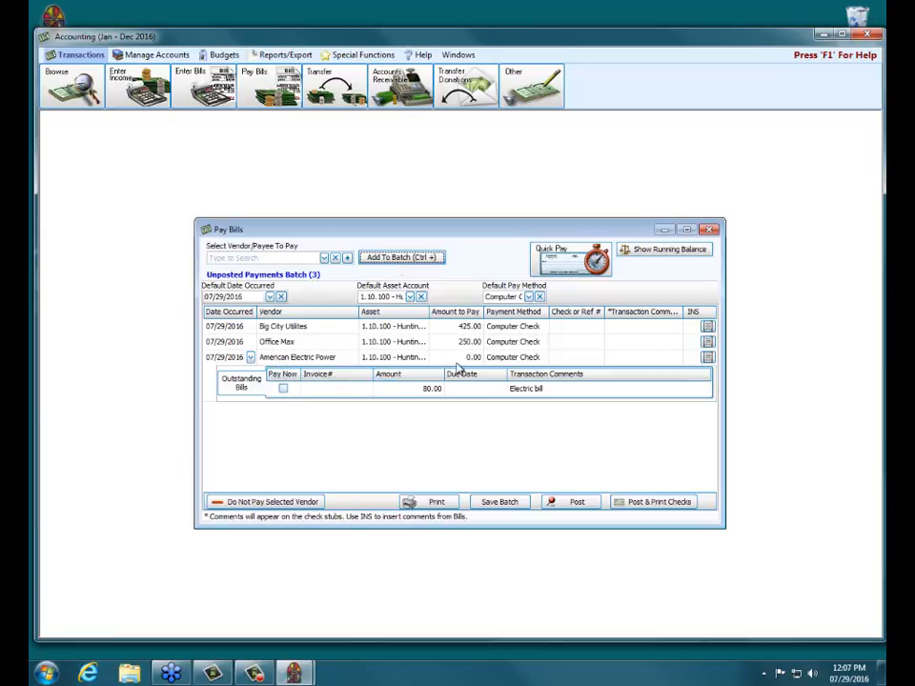
{"action": "left_click", "coordinate": [283, 391]}
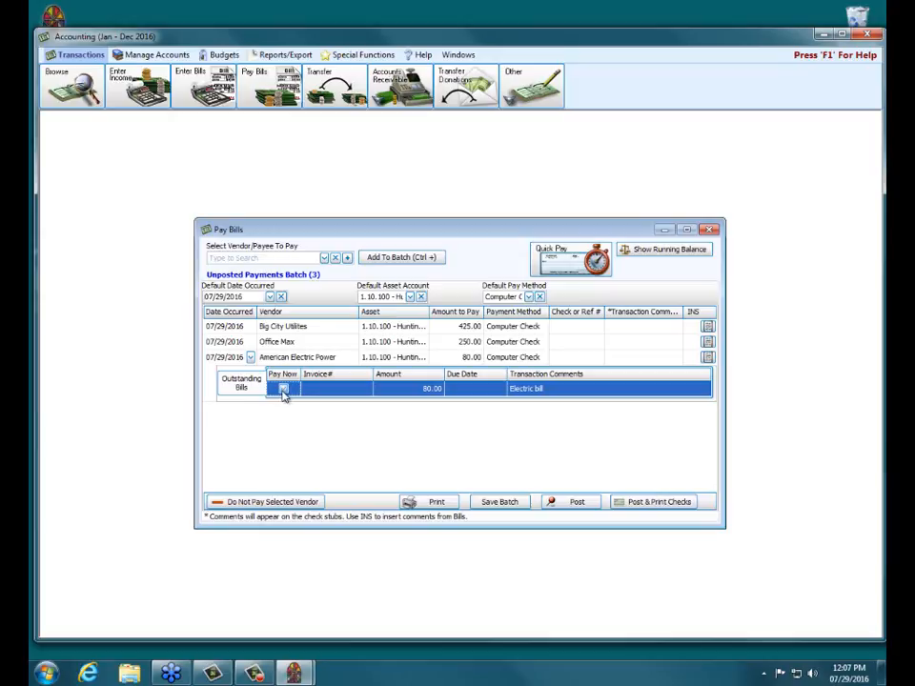
{"action": "left_click", "coordinate": [283, 390]}
Use Quick Pay to load the bills entered today and create payments for the outstanding American Electric Power and Columbia Gas bills.
{"action": "left_click", "coordinate": [551, 268]}
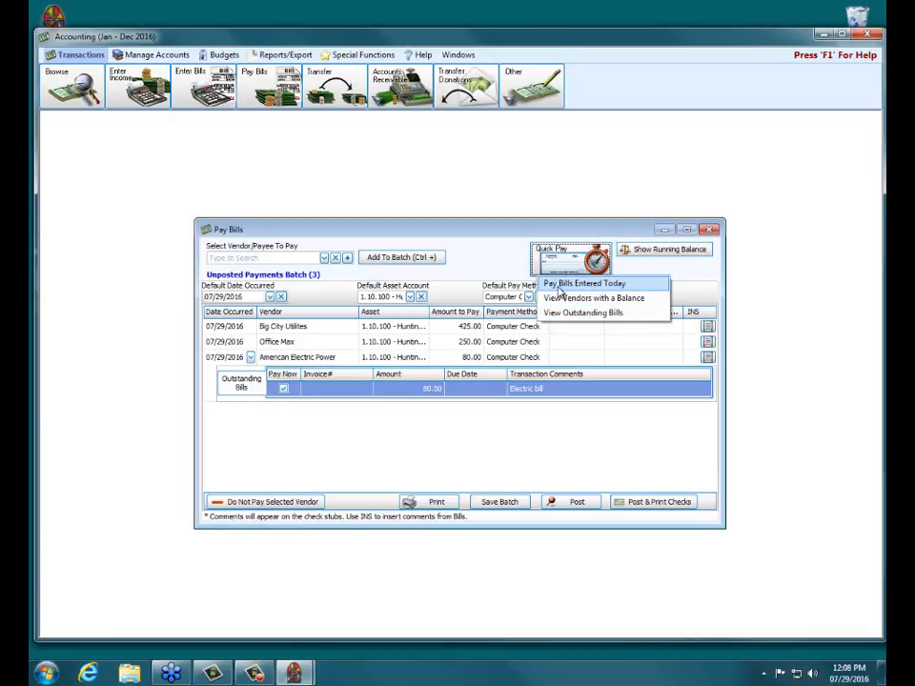
{"action": "left_click", "coordinate": [558, 286]}
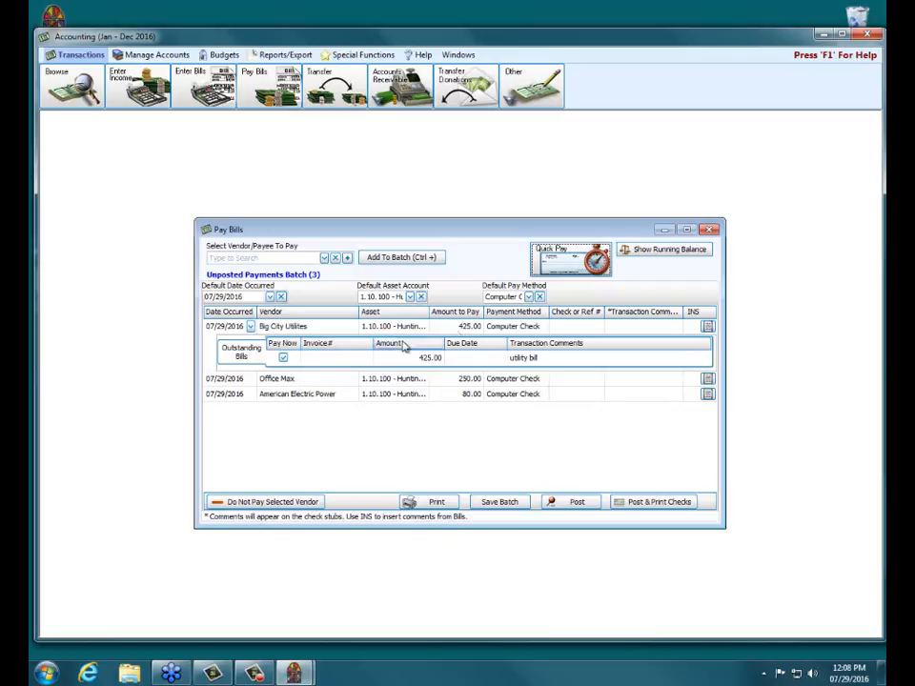
{"action": "left_click", "coordinate": [562, 274]}
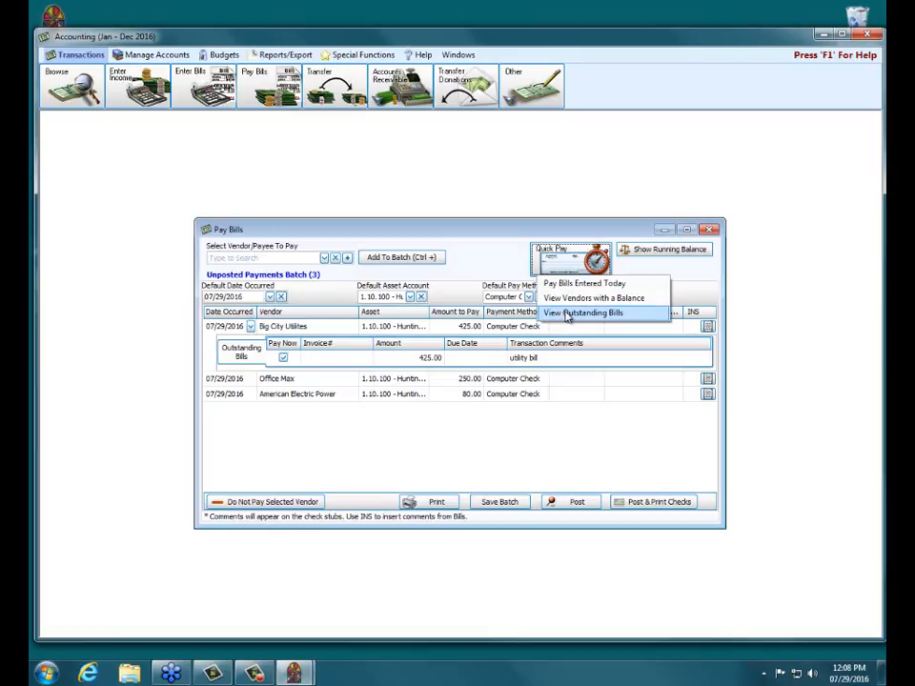
{"action": "left_click", "coordinate": [571, 317]}
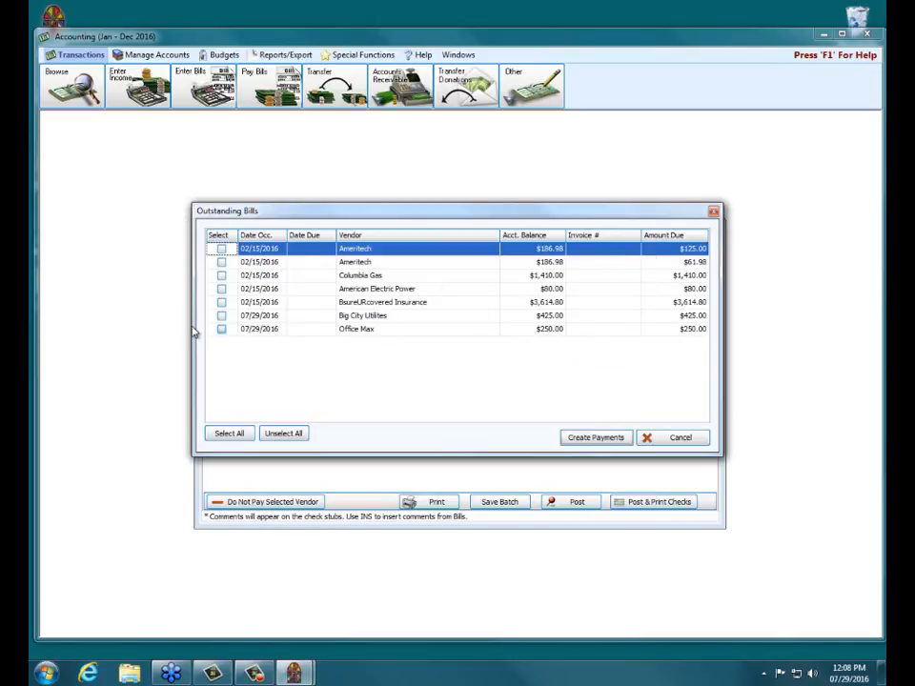
{"action": "left_click", "coordinate": [221, 289]}
{"action": "left_click", "coordinate": [221, 277]}
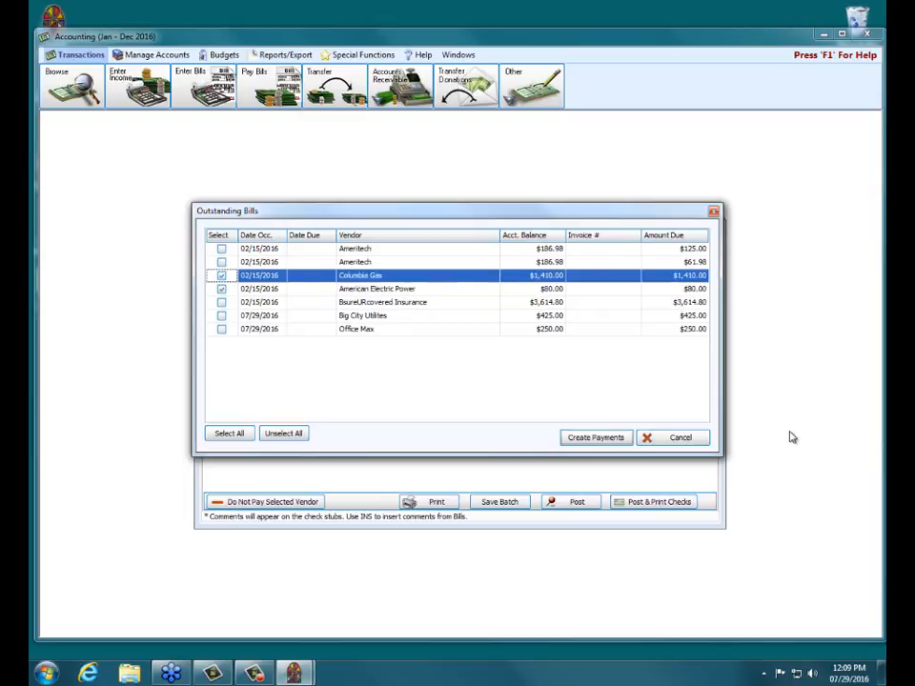
{"action": "left_click", "coordinate": [625, 436]}
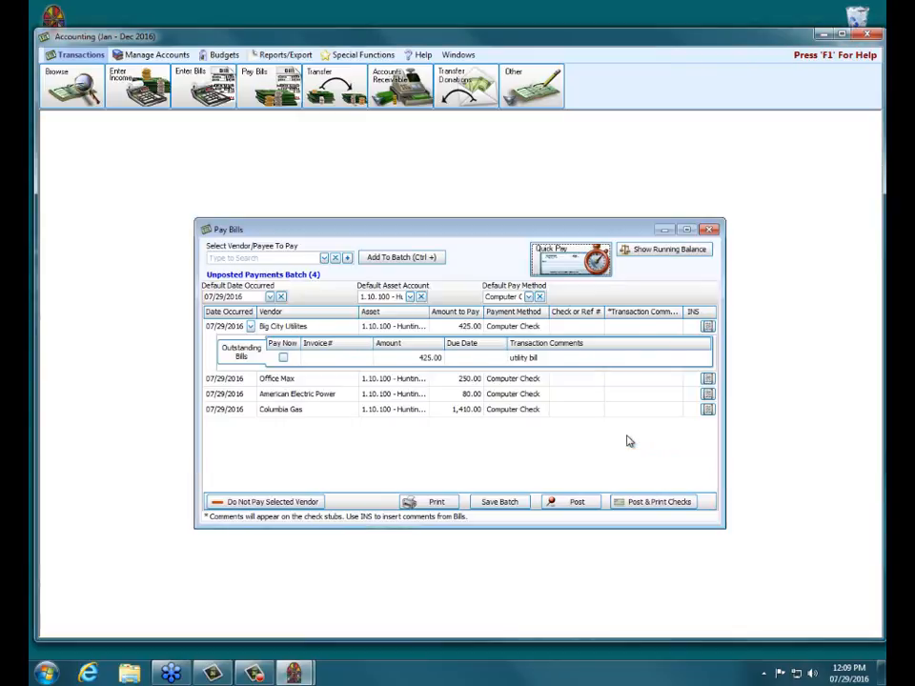
Review the outstanding bills under the American Electric Power, Columbia Gas and Big City Utilites payments.
{"action": "left_click", "coordinate": [324, 396]}
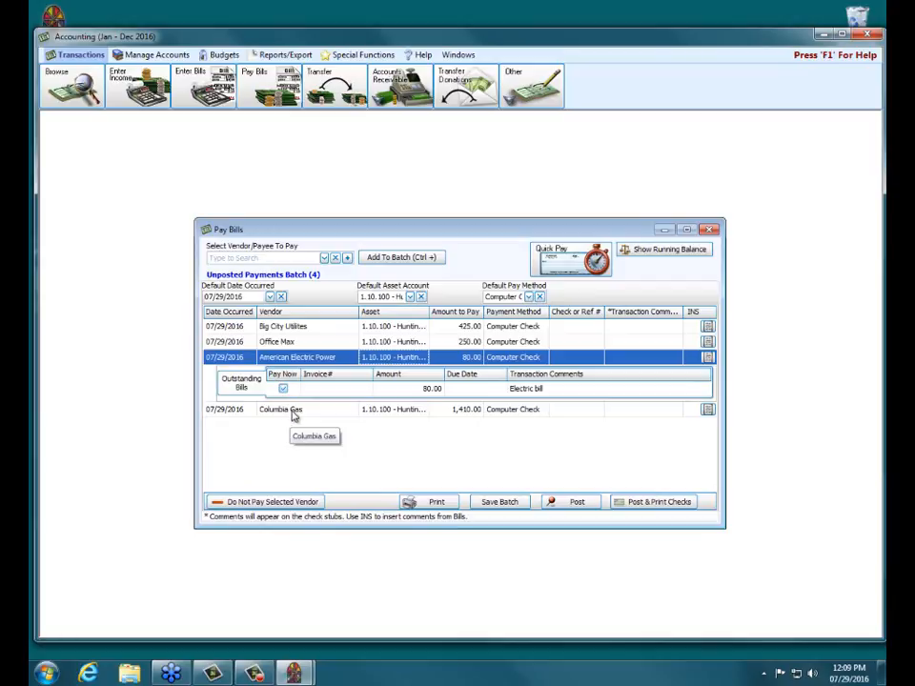
{"action": "left_click", "coordinate": [293, 410]}
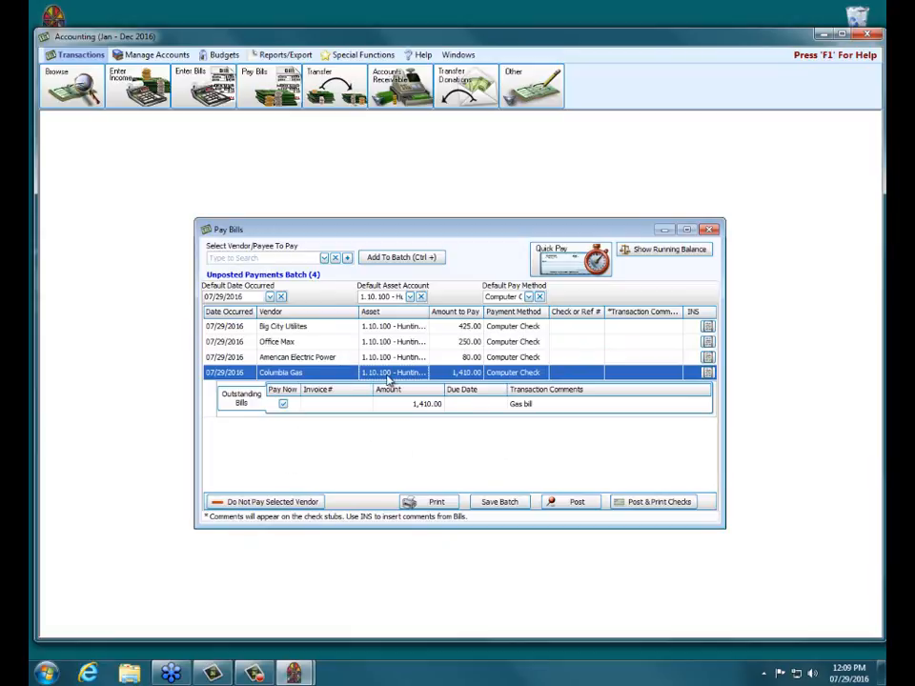
{"action": "left_click", "coordinate": [401, 326]}
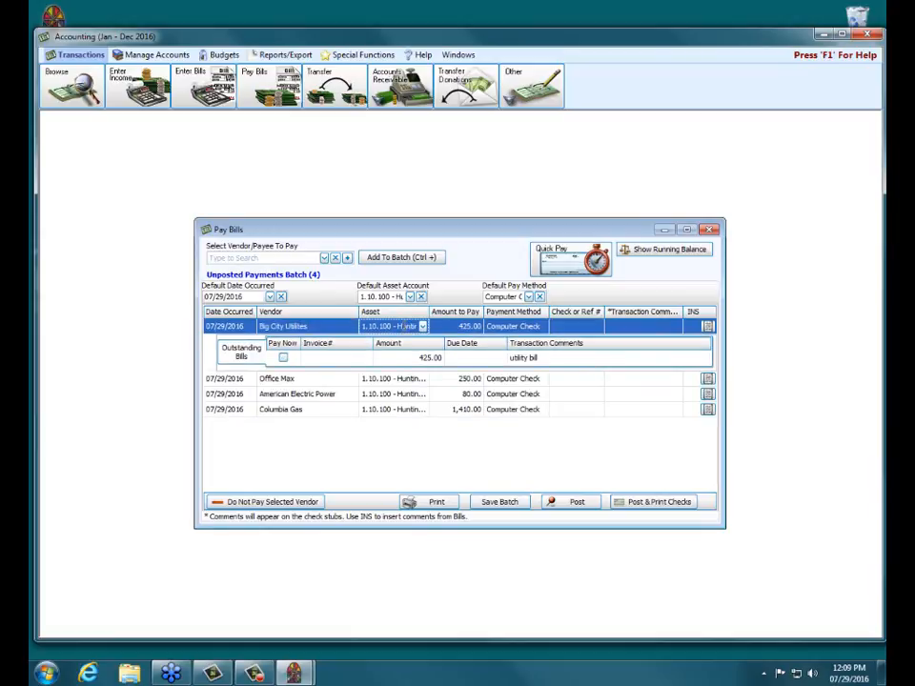
Change the asset account of the Columbia Gas payment to 1.10.105 Petty Cash Account.
{"action": "left_click", "coordinate": [400, 396]}
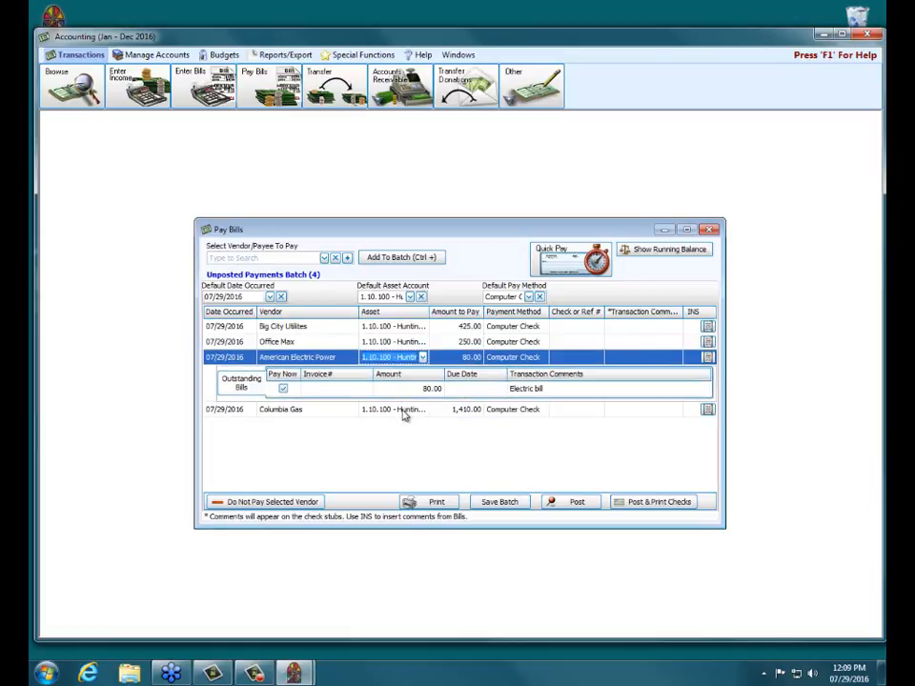
{"action": "left_click", "coordinate": [401, 409]}
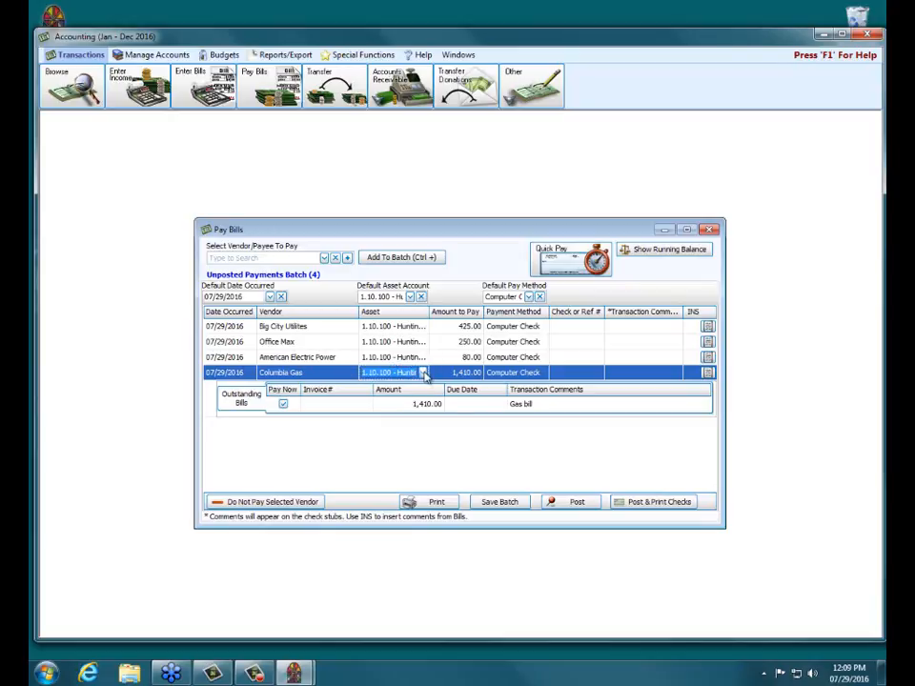
{"action": "left_click", "coordinate": [424, 373]}
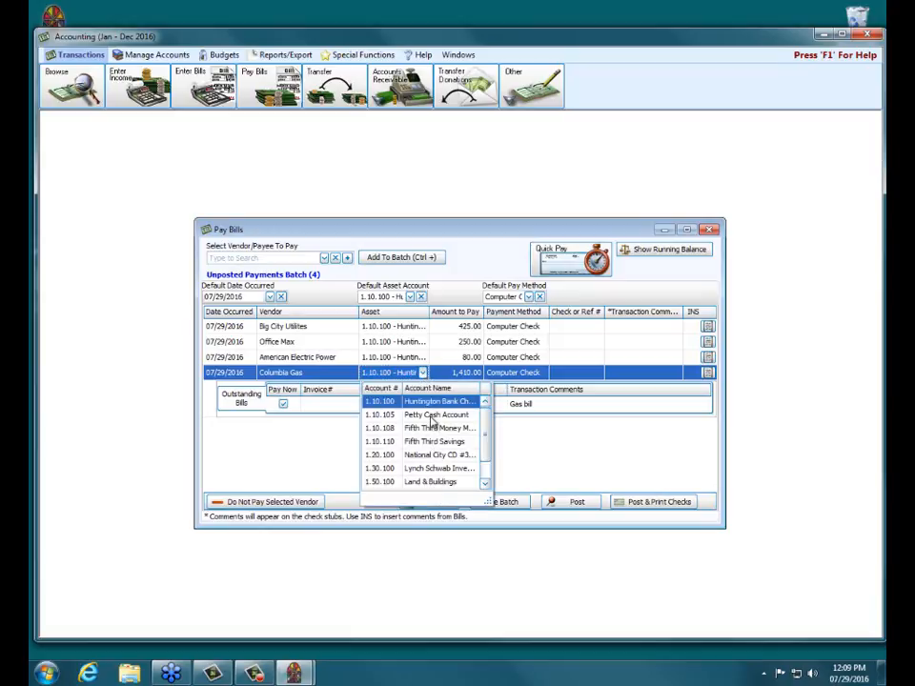
{"action": "left_click", "coordinate": [432, 417]}
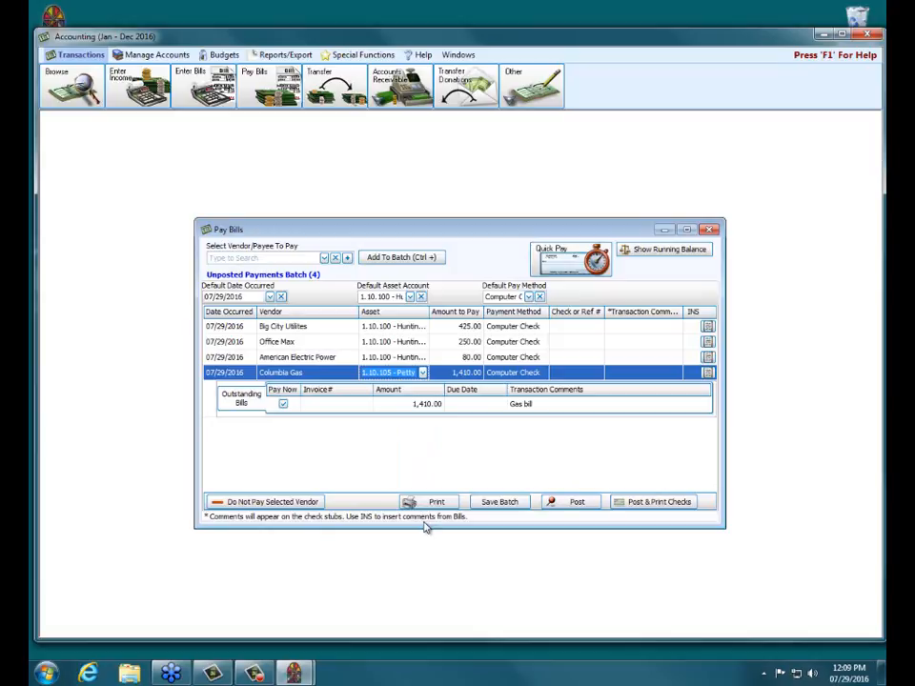
Enter 12224rff as the transaction comment of the Big City Utilites payment.
{"action": "left_click", "coordinate": [583, 333]}
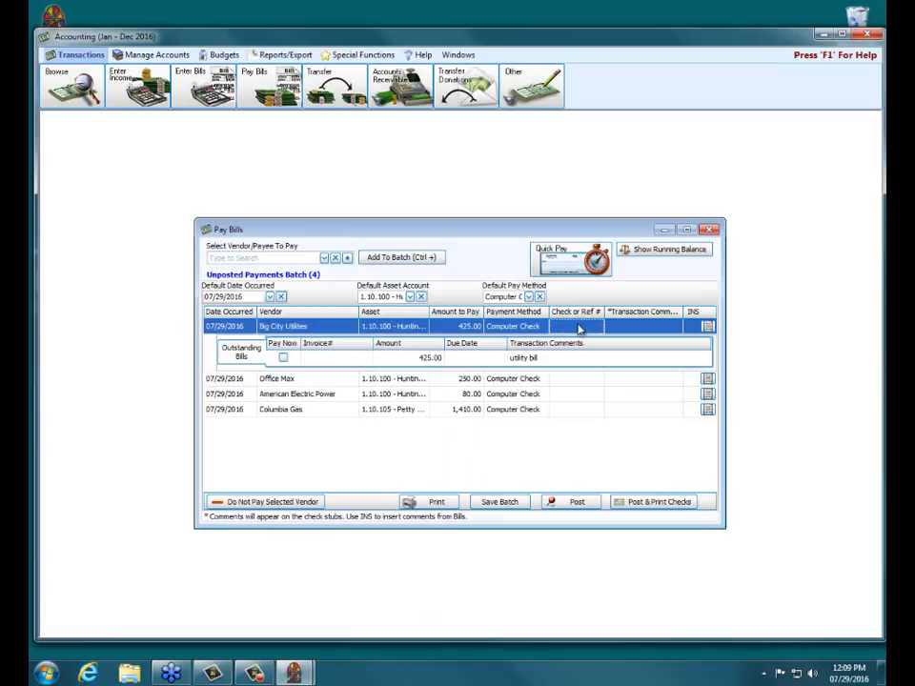
{"action": "left_click", "coordinate": [572, 379]}
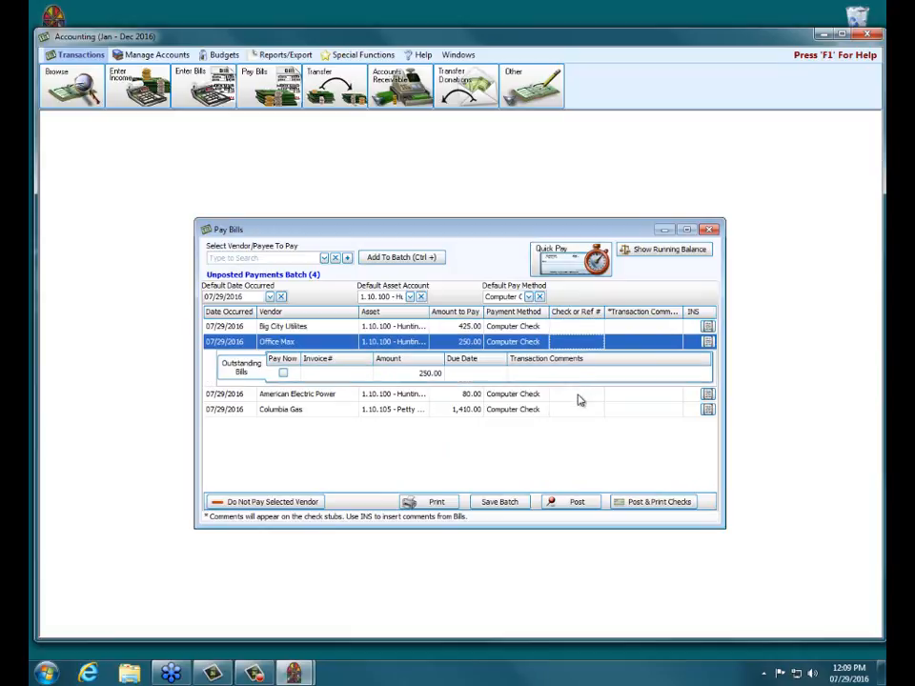
{"action": "left_click", "coordinate": [578, 398]}
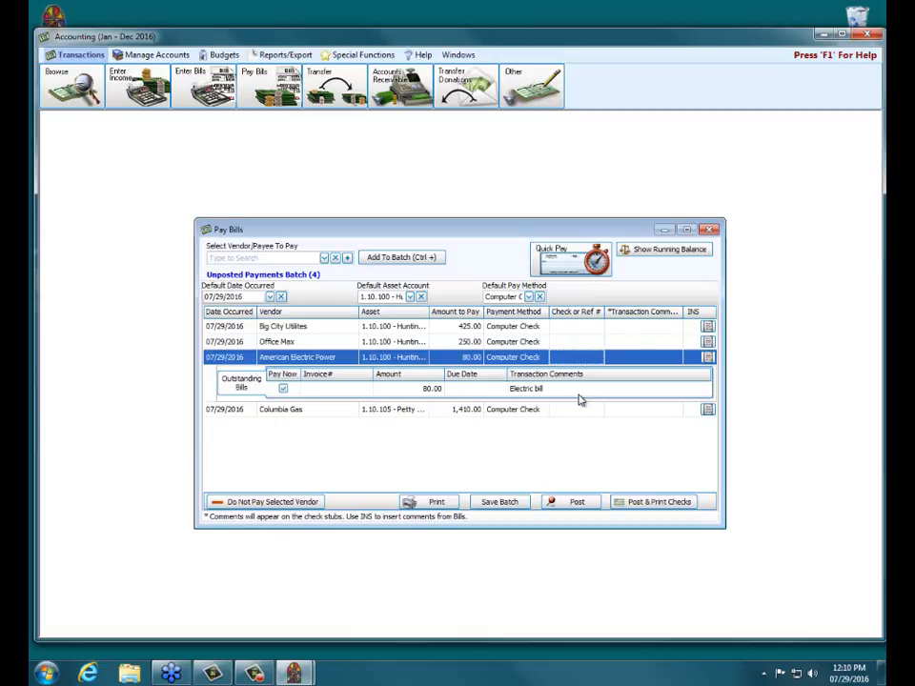
{"action": "left_click", "coordinate": [629, 327]}
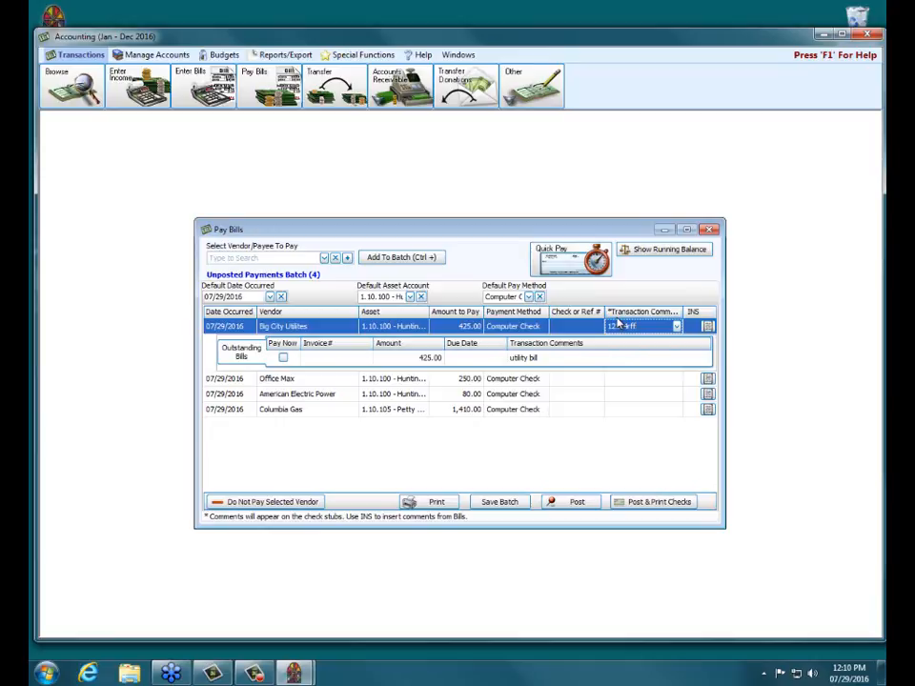
Try to insert the bill comments into the Big City Utilites and Office Max payments.
{"action": "left_click", "coordinate": [709, 327]}
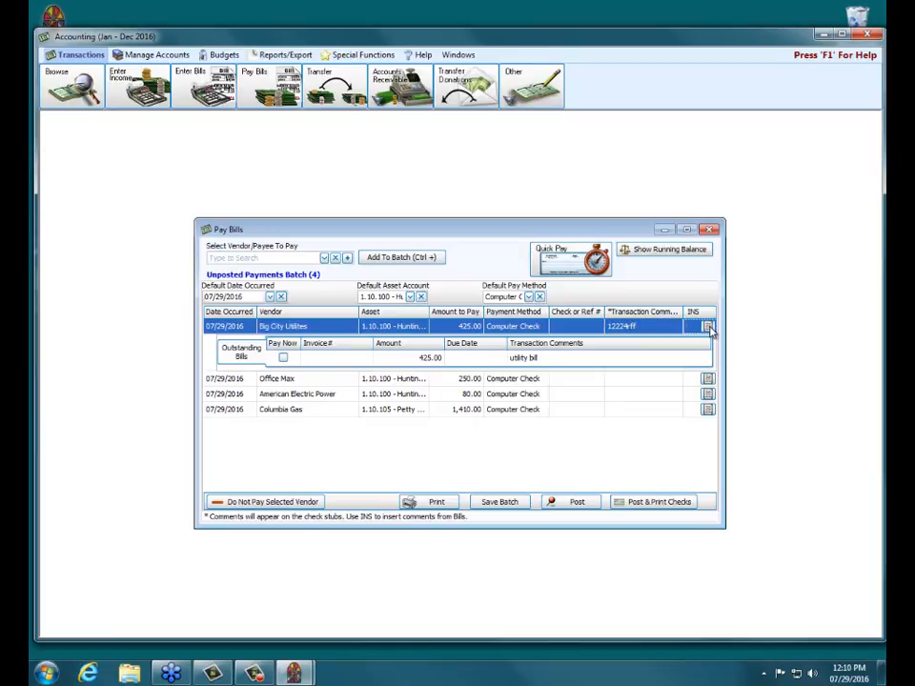
{"action": "left_click", "coordinate": [709, 327]}
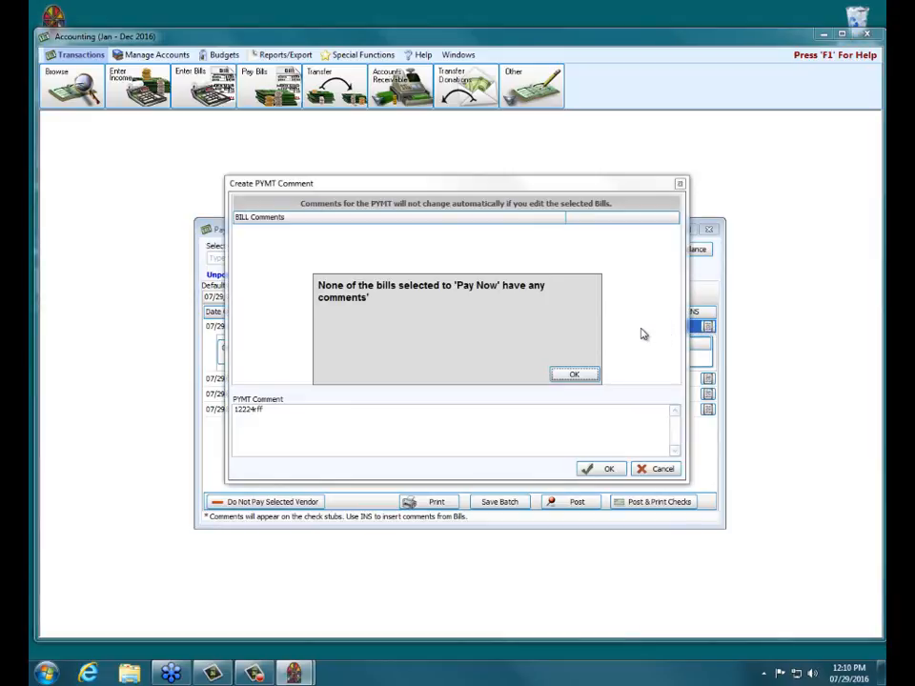
{"action": "left_click", "coordinate": [573, 373]}
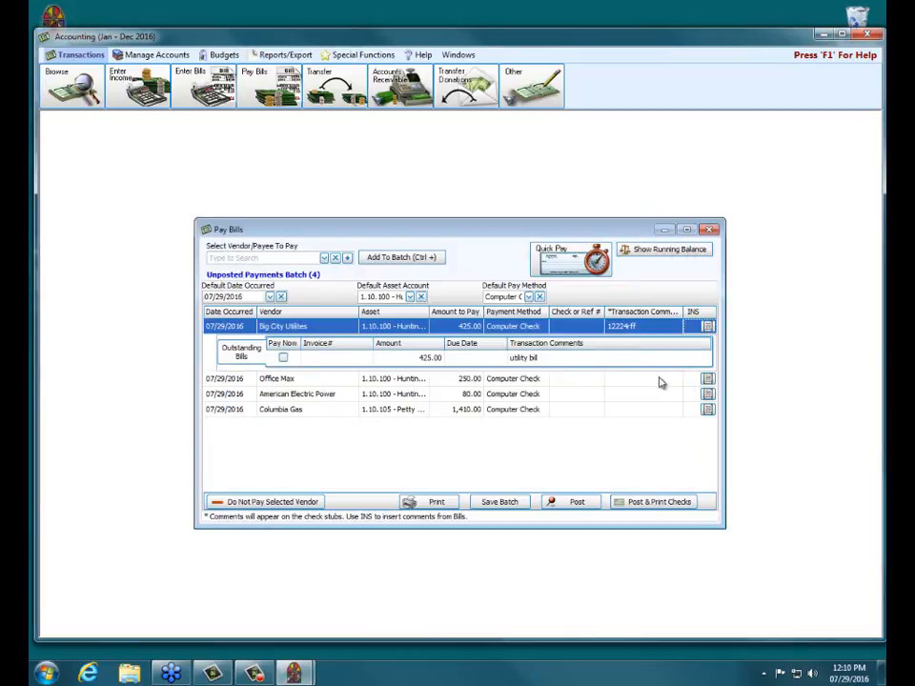
{"action": "left_click", "coordinate": [677, 381]}
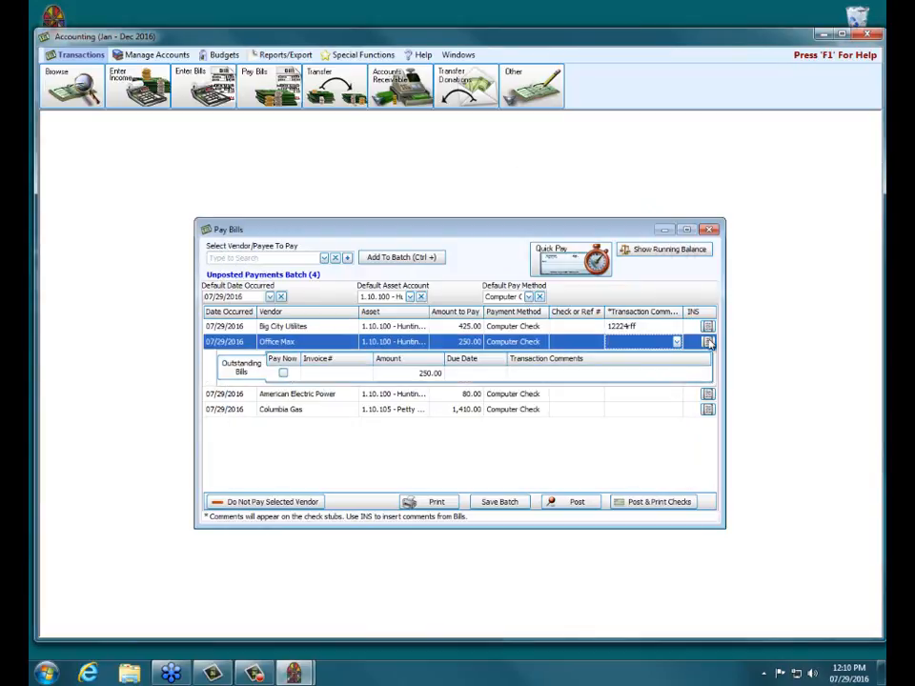
{"action": "key", "text": "Insert"}
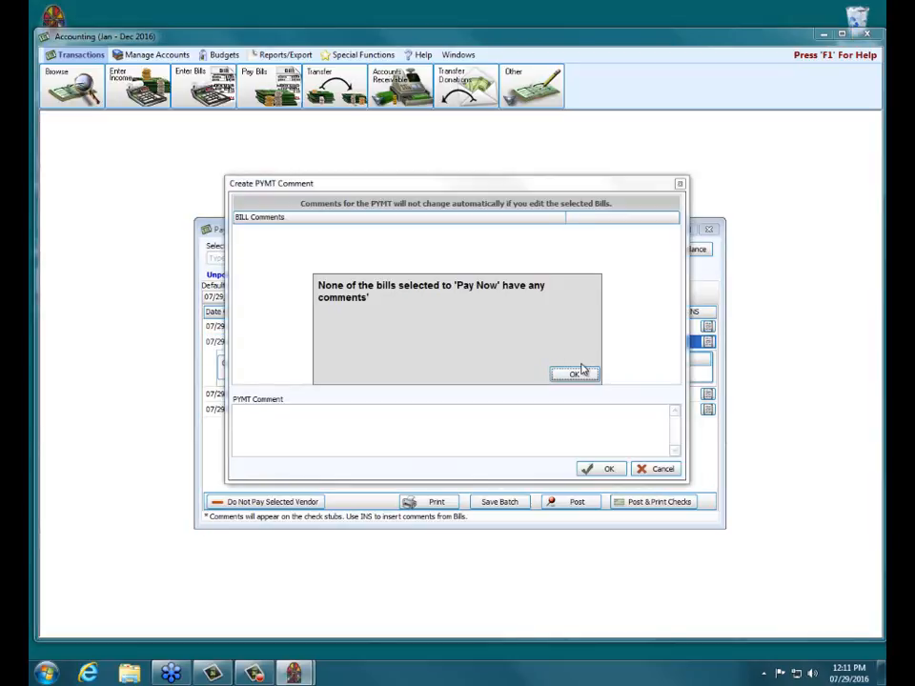
{"action": "left_click", "coordinate": [579, 373]}
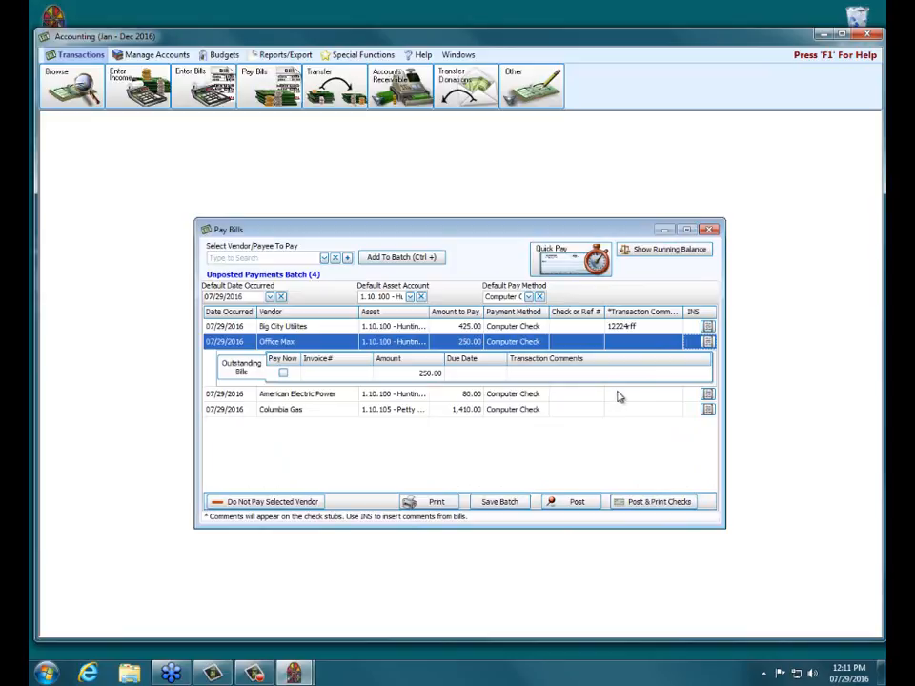
Review the transaction comment fields and outstanding bills of the four payments in the batch.
{"action": "left_click", "coordinate": [655, 395]}
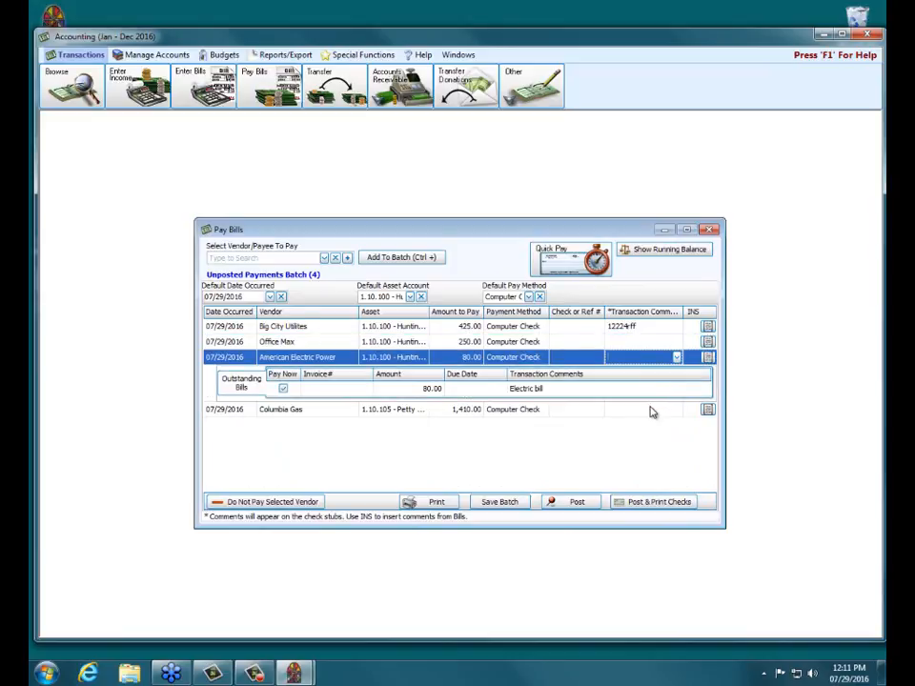
{"action": "left_click", "coordinate": [650, 412]}
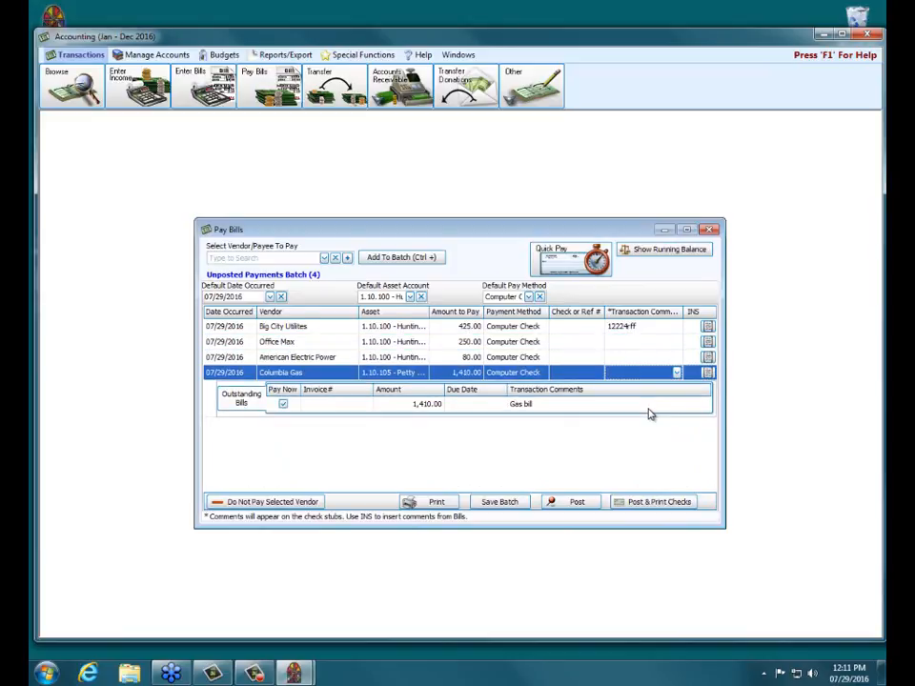
{"action": "left_click", "coordinate": [633, 342]}
{"action": "left_click", "coordinate": [633, 326]}
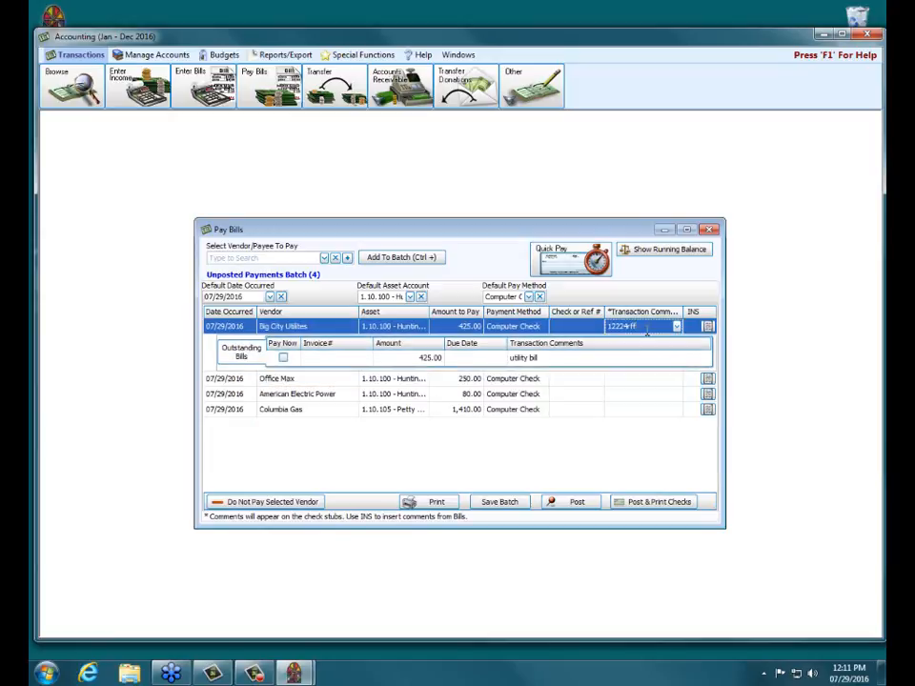
{"action": "left_click", "coordinate": [626, 381]}
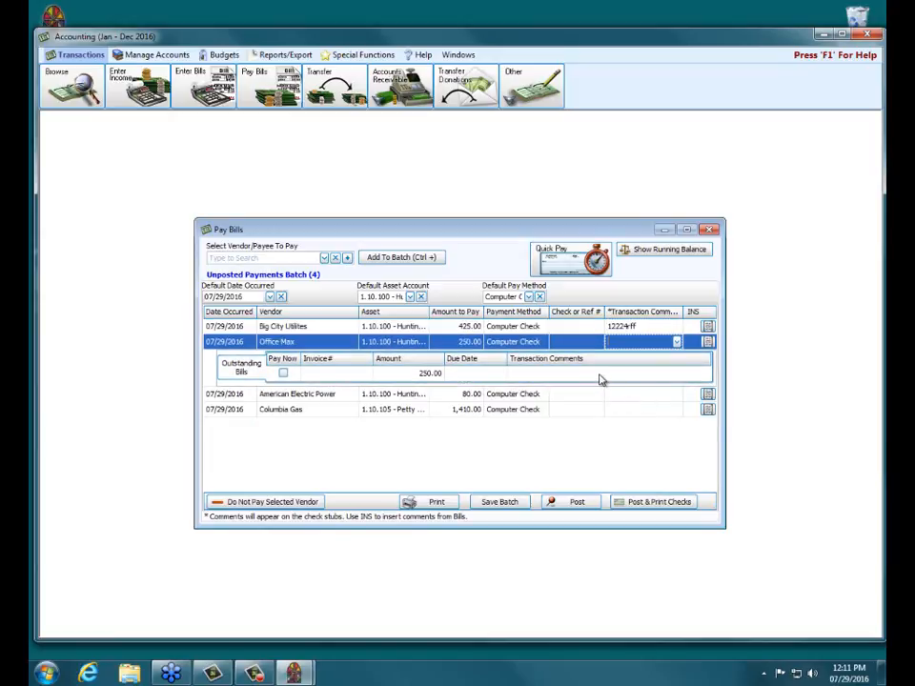
Mark the outstanding Office Max and Big City Utilites bills to pay now, and check the American Electric Power and Columbia Gas bills.
{"action": "left_click_drag", "start_coordinate": [464, 234], "coordinate": [466, 241]}
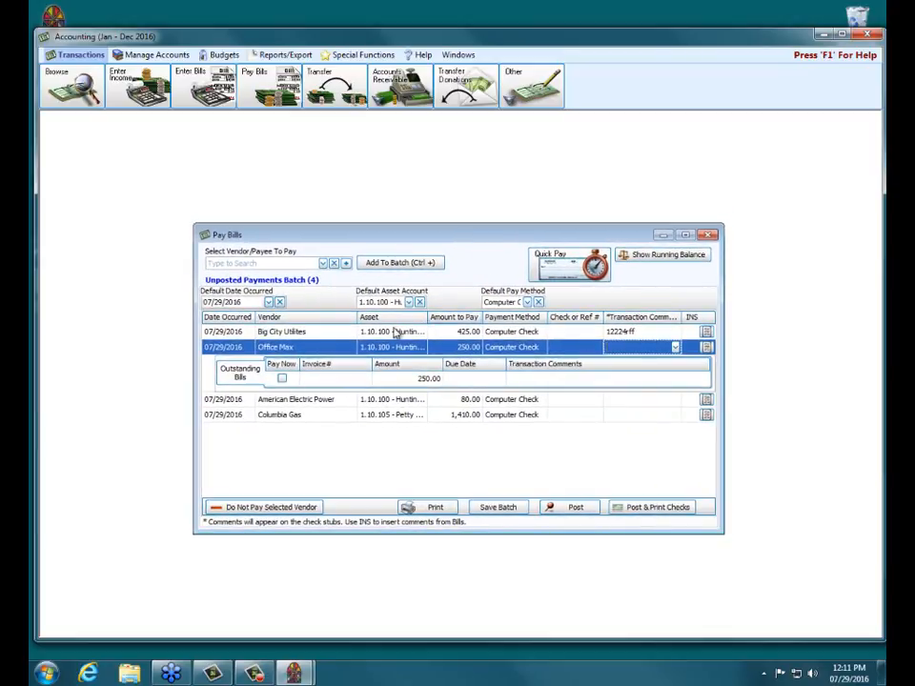
{"action": "left_click", "coordinate": [281, 380]}
{"action": "left_click", "coordinate": [284, 403]}
{"action": "left_click", "coordinate": [284, 417]}
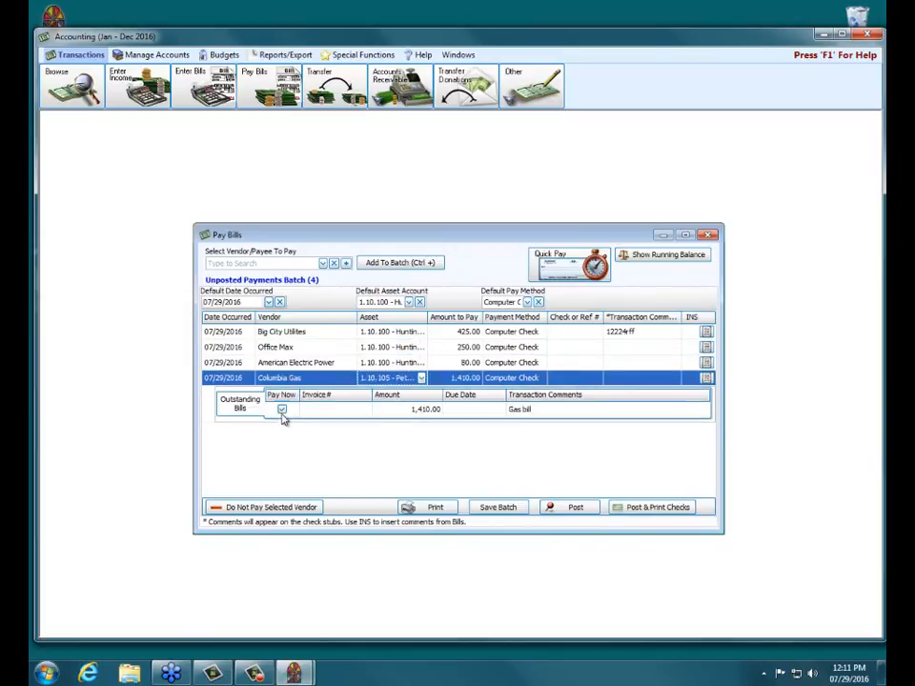
{"action": "left_click", "coordinate": [282, 330]}
{"action": "left_click", "coordinate": [282, 363]}
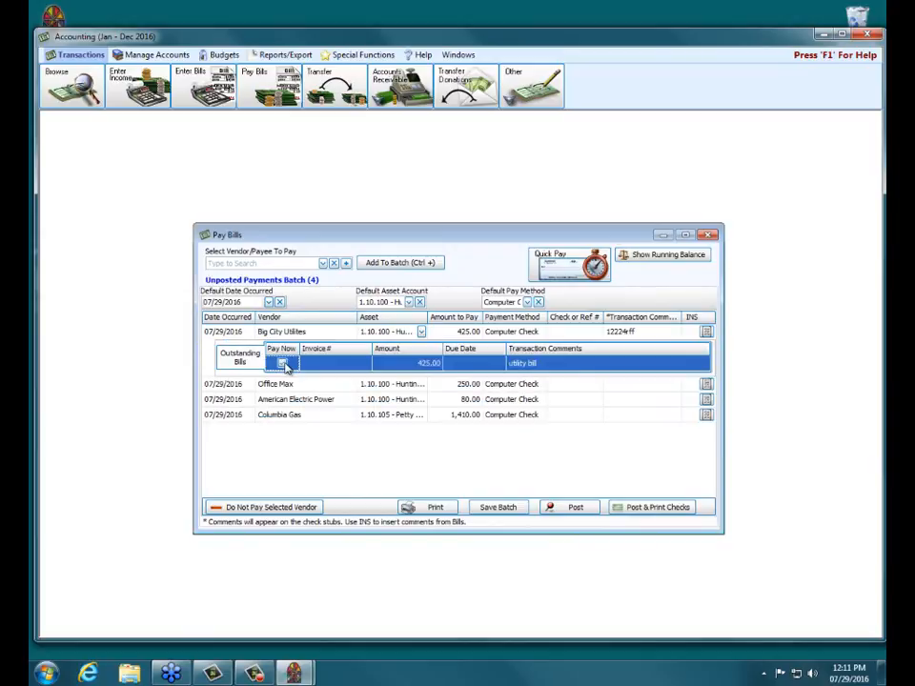
{"action": "left_click", "coordinate": [289, 385]}
{"action": "left_click", "coordinate": [298, 425]}
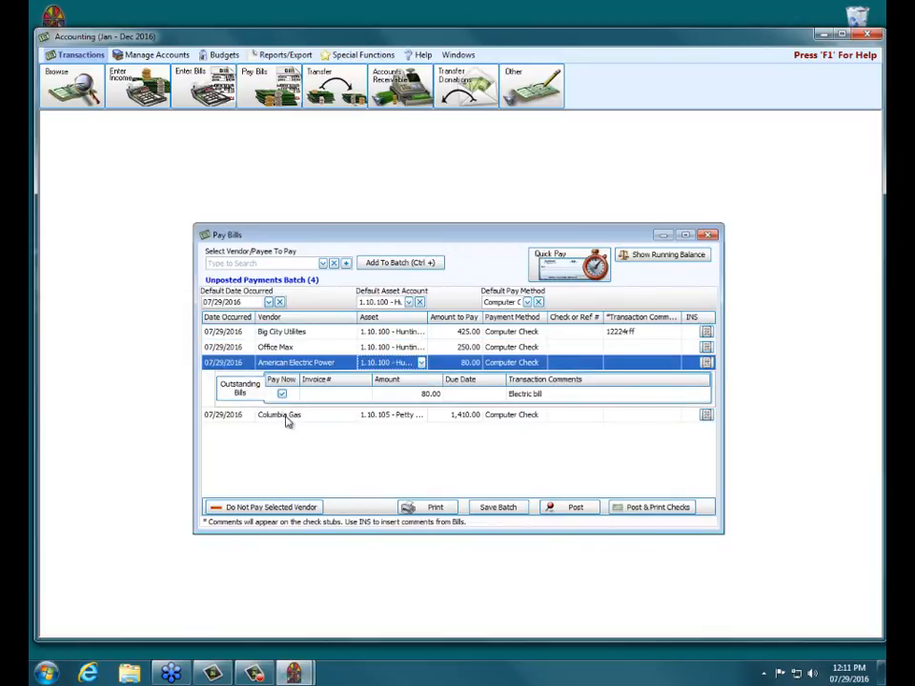
{"action": "left_click", "coordinate": [292, 416]}
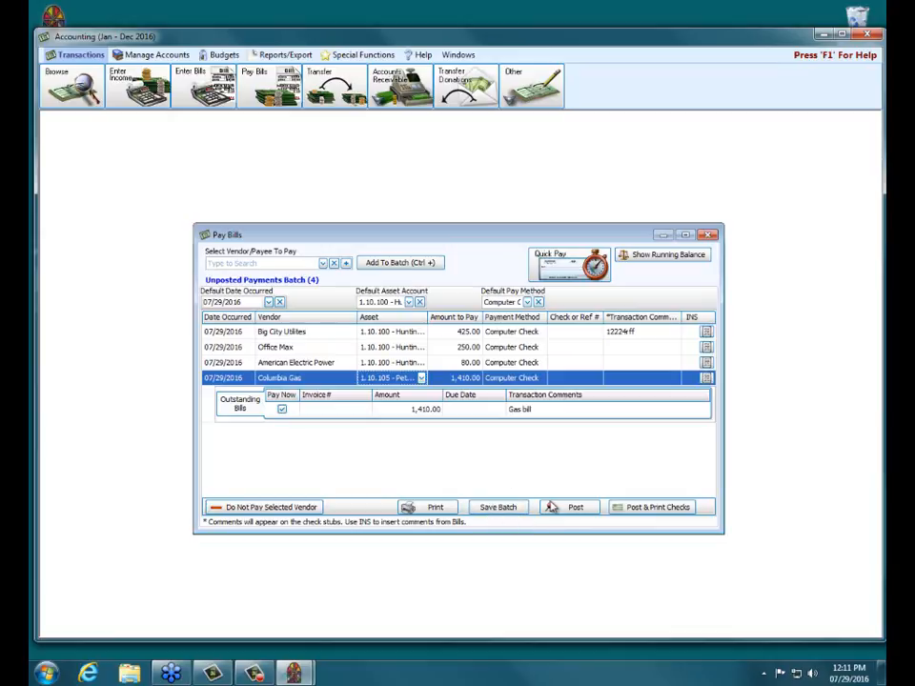
Save the unposted payments batch, then close it and reopen it from the accounting home screen.
{"action": "left_click", "coordinate": [501, 509]}
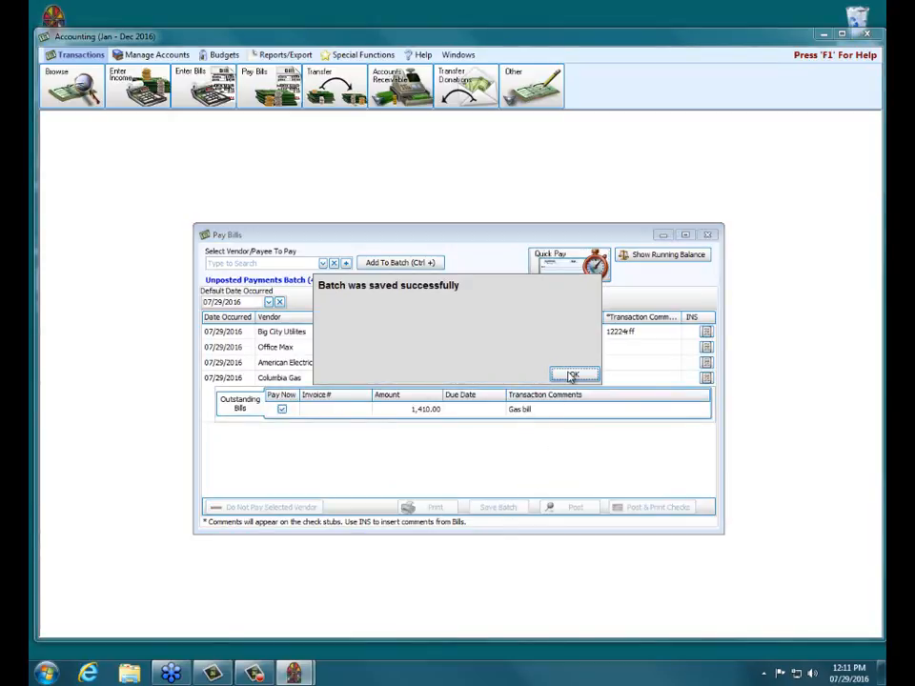
{"action": "left_click", "coordinate": [572, 375]}
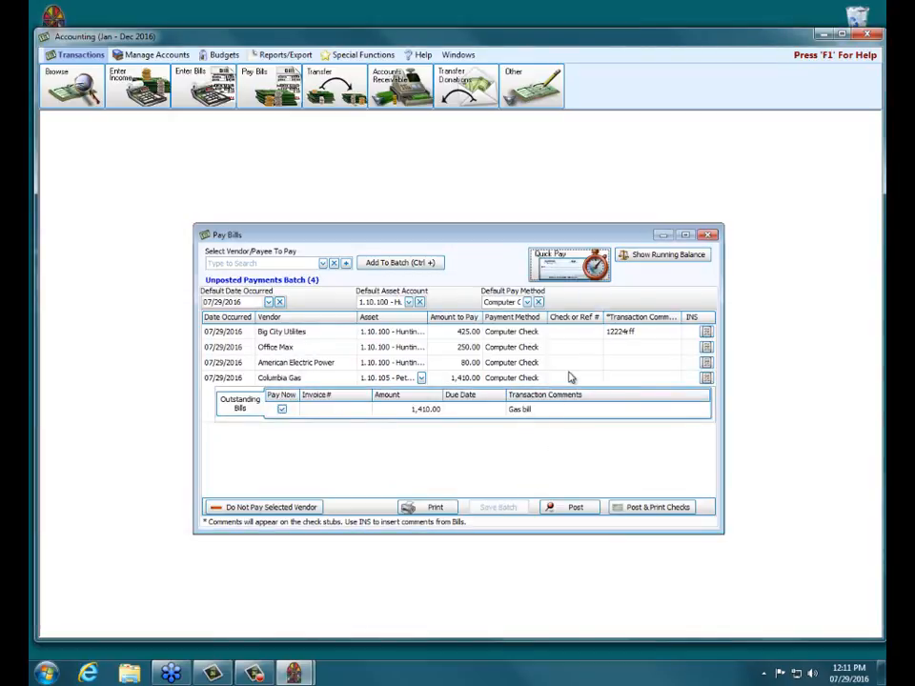
{"action": "left_click", "coordinate": [710, 235]}
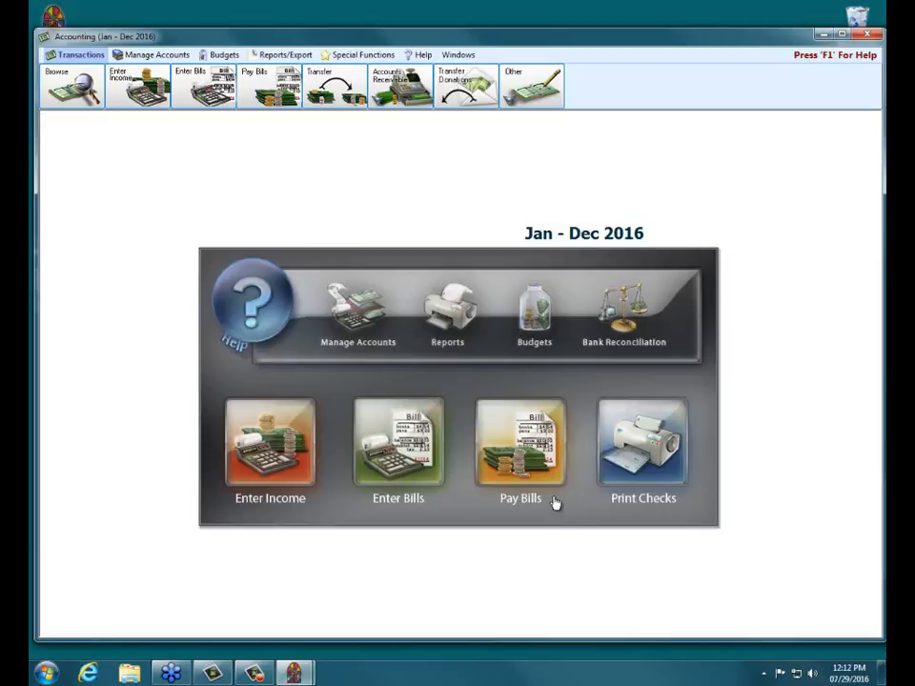
{"action": "left_click", "coordinate": [538, 472]}
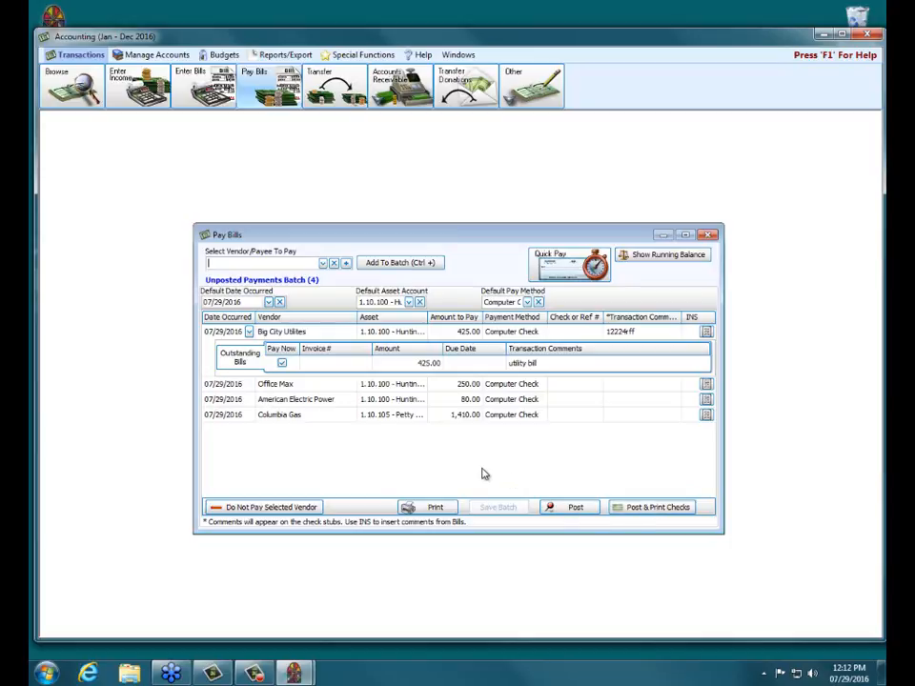
Post the payments batch with check printing and preview the posted payment transactions report.
{"action": "left_click", "coordinate": [654, 510]}
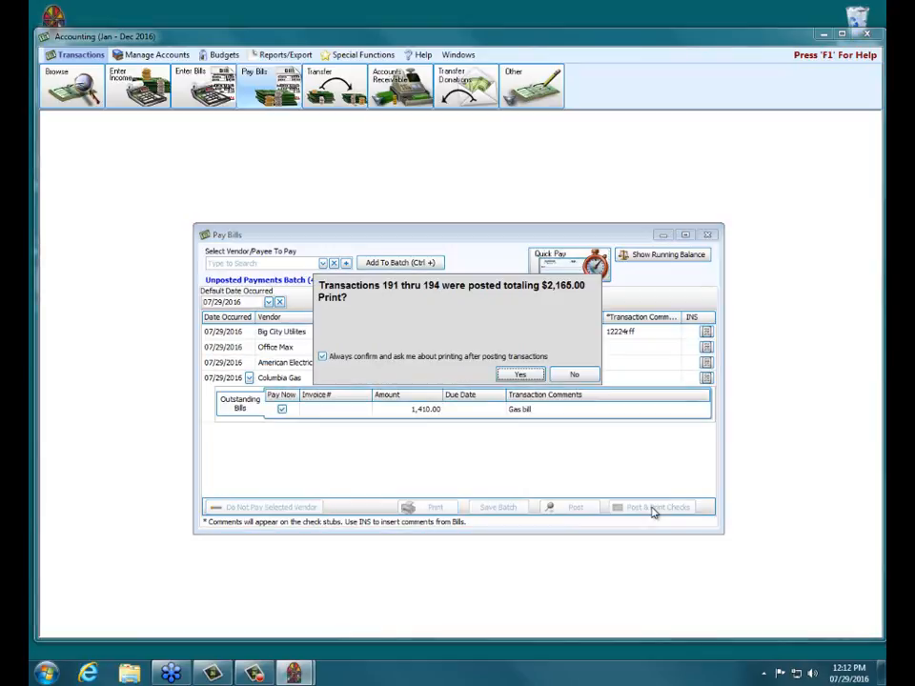
{"action": "left_click", "coordinate": [503, 376]}
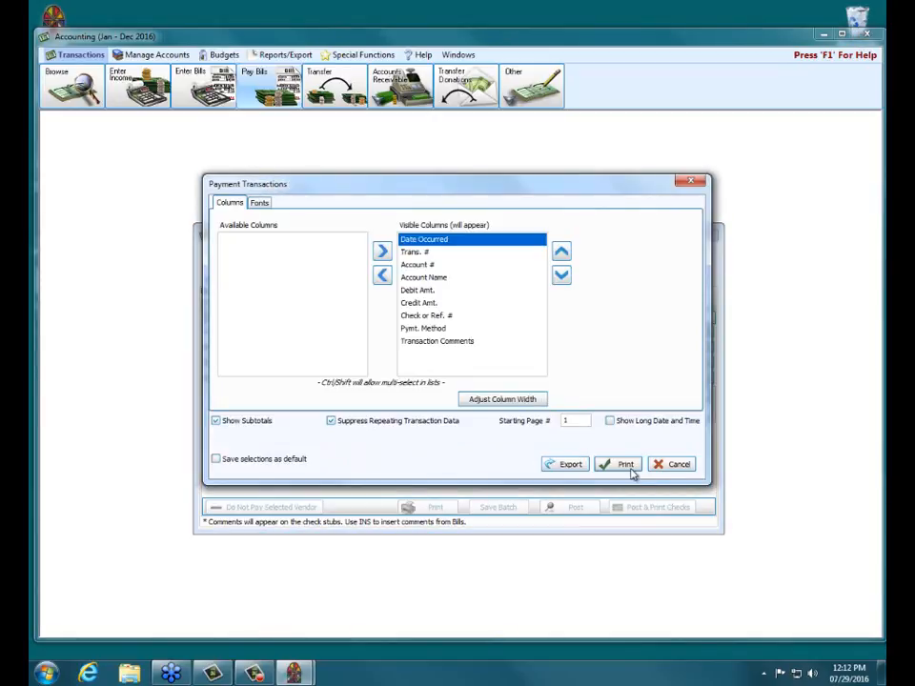
{"action": "left_click", "coordinate": [624, 466]}
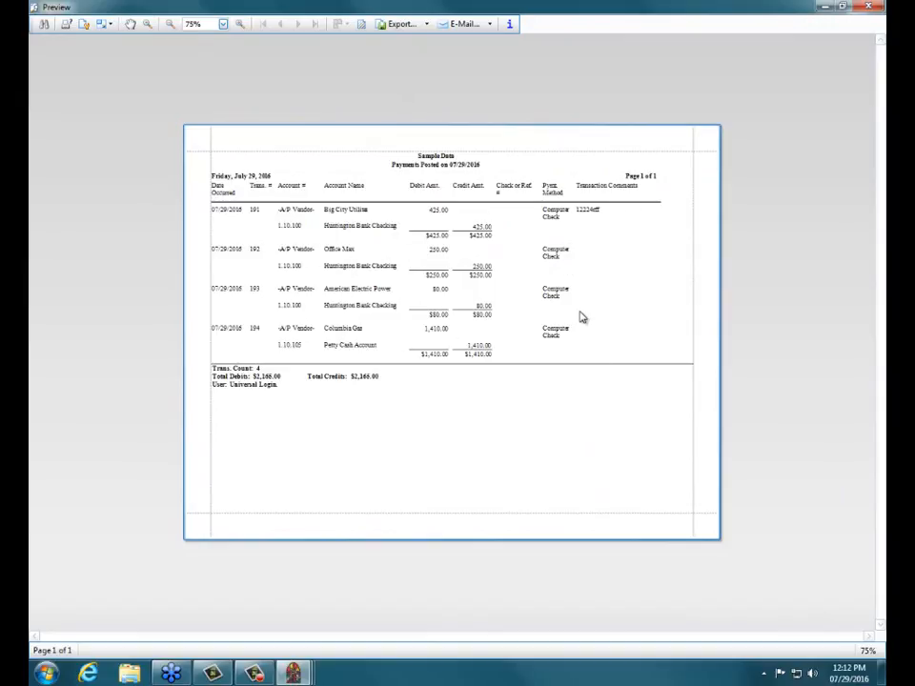
{"action": "left_click", "coordinate": [869, 7]}
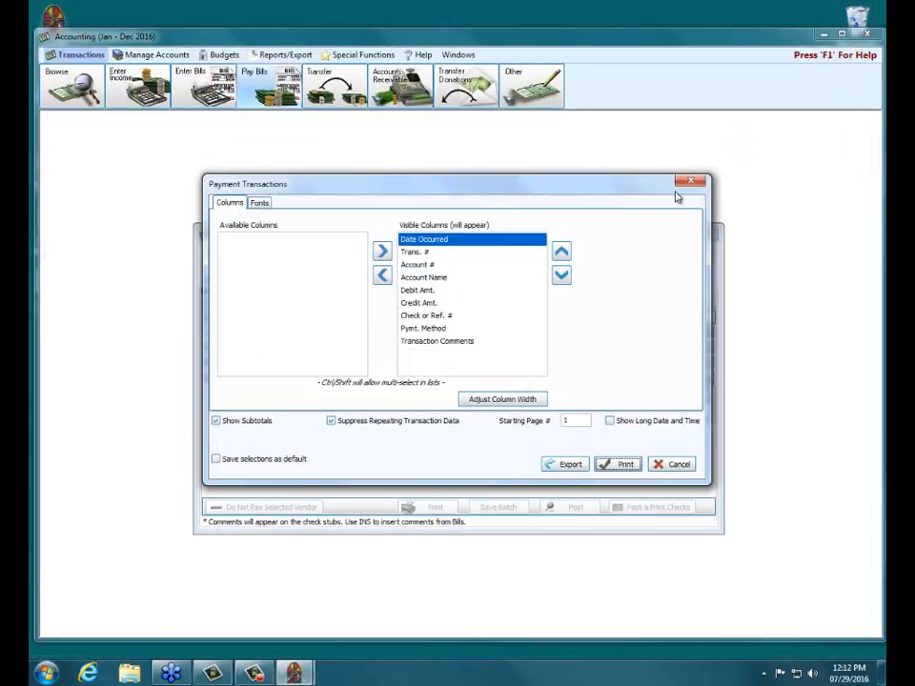
{"action": "left_click", "coordinate": [694, 182]}
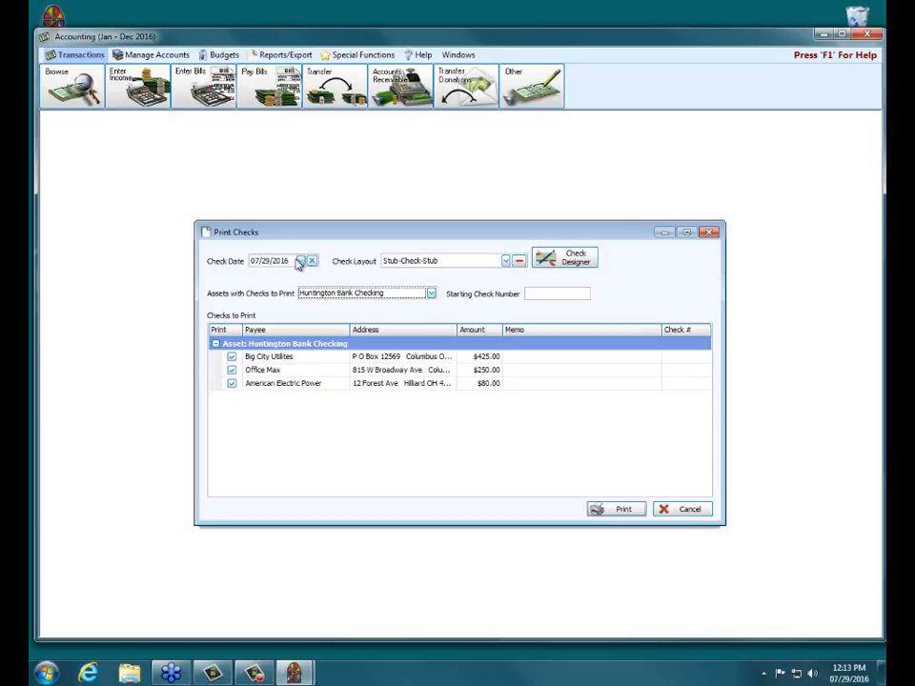
Browse the available check layouts, keeping Stub-Check-Stub for the checks.
{"action": "left_click", "coordinate": [510, 260]}
{"action": "left_click", "coordinate": [511, 262]}
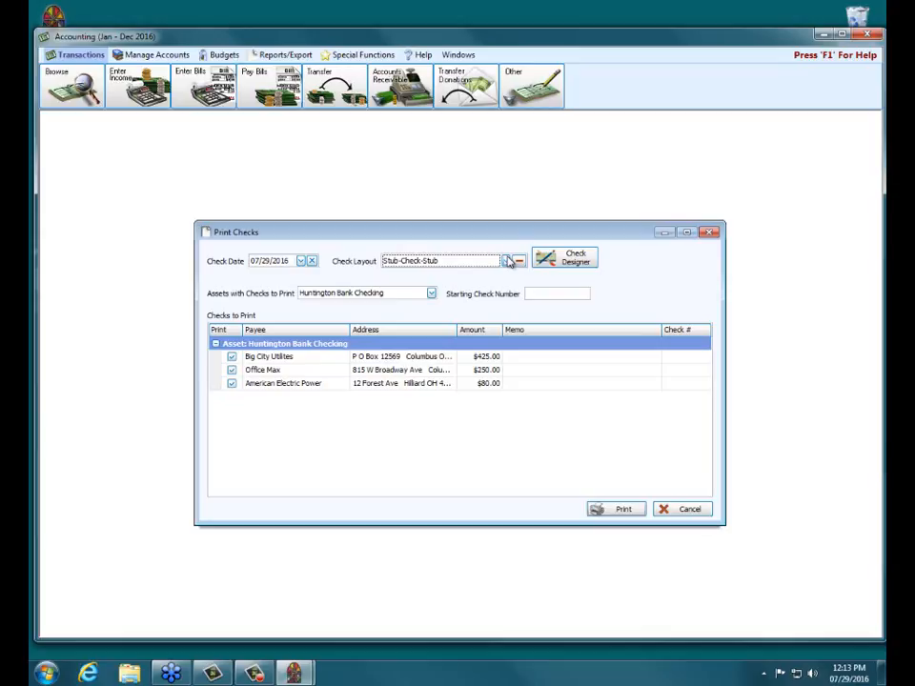
{"action": "left_click", "coordinate": [510, 261]}
{"action": "scroll", "coordinate": [521, 303], "scroll_direction": "up", "scroll_amount": 5}
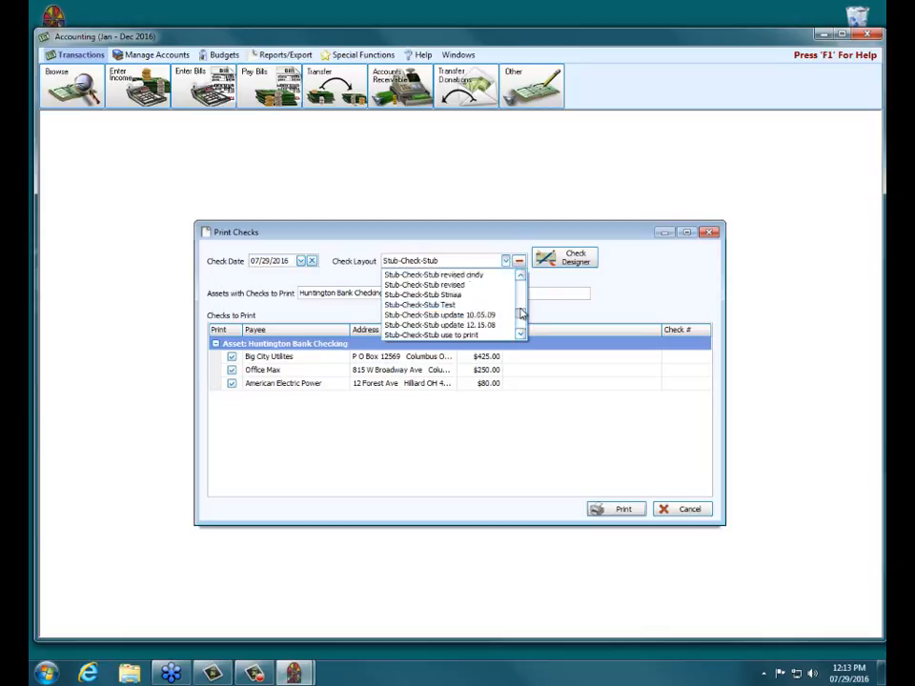
{"action": "scroll", "coordinate": [522, 303], "scroll_direction": "up", "scroll_amount": 5}
{"action": "scroll", "coordinate": [515, 286], "scroll_direction": "down", "scroll_amount": 3}
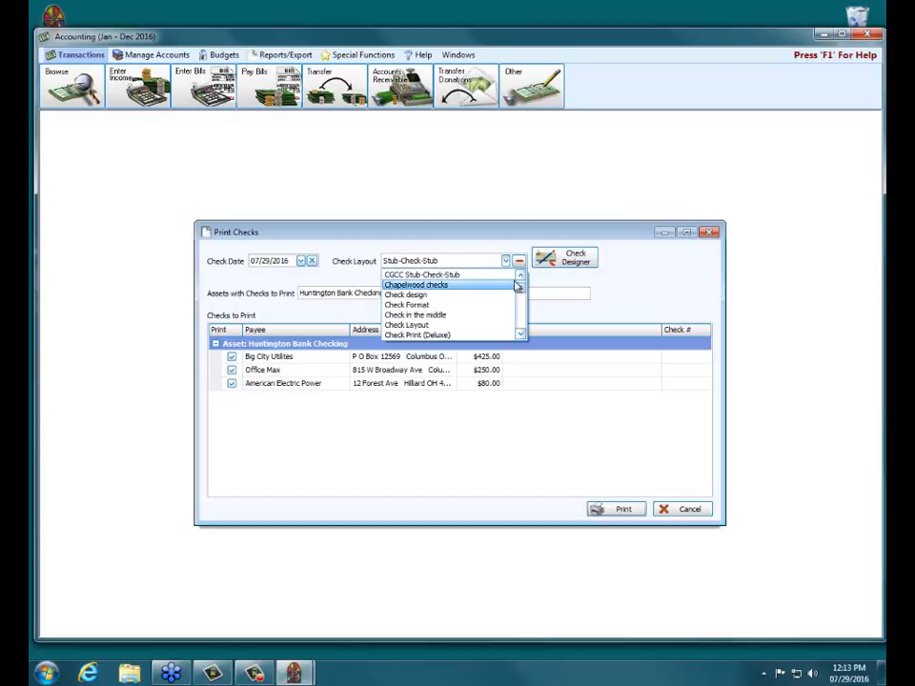
{"action": "left_click", "coordinate": [506, 261]}
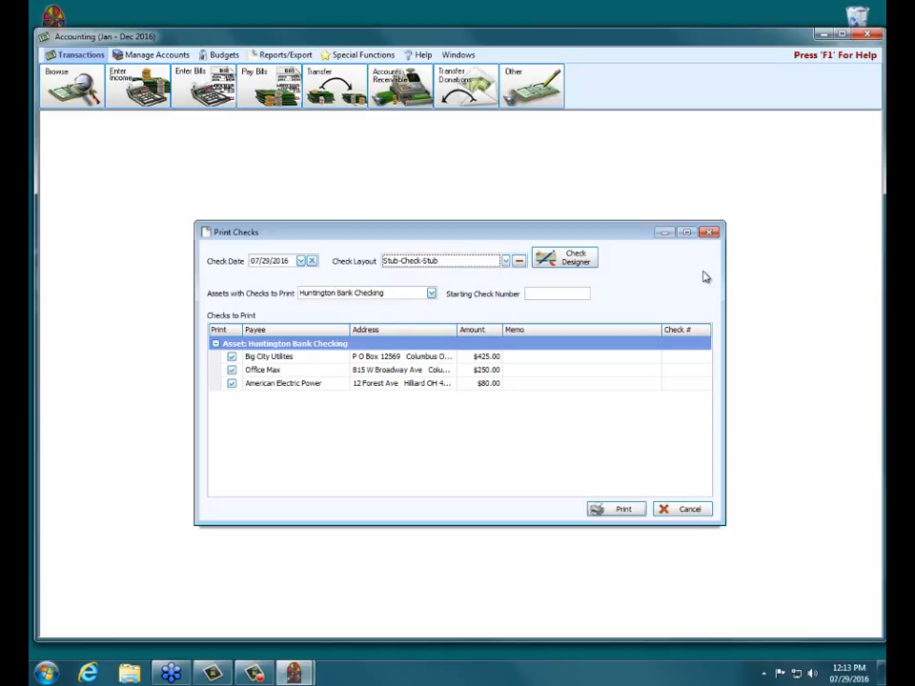
Choose Petty Cash Account as the asset with checks to print and set the starting check number to 6576.
{"action": "left_click", "coordinate": [542, 294]}
{"action": "left_click", "coordinate": [432, 295]}
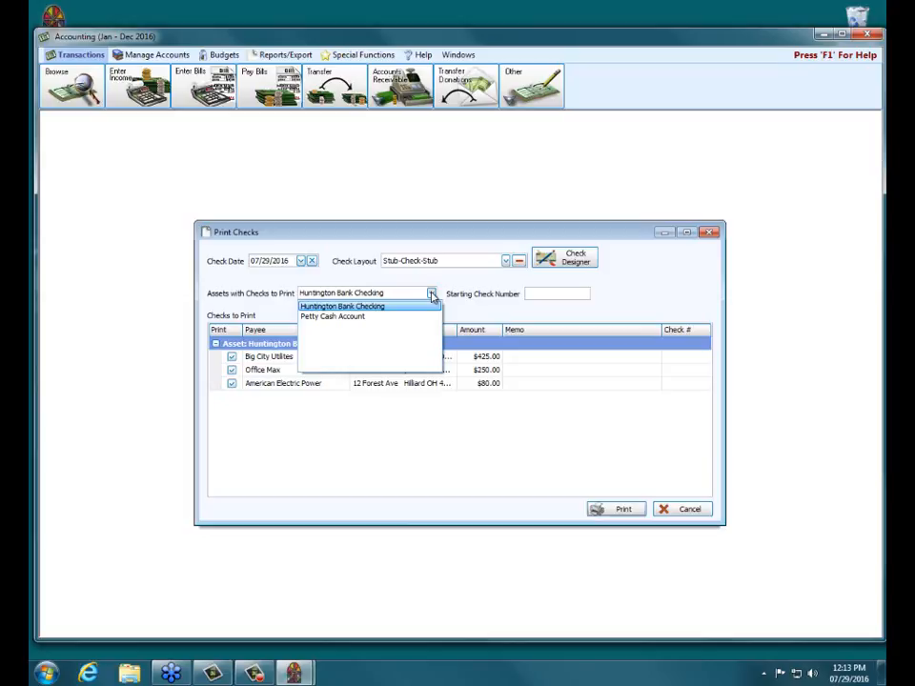
{"action": "left_click", "coordinate": [362, 318]}
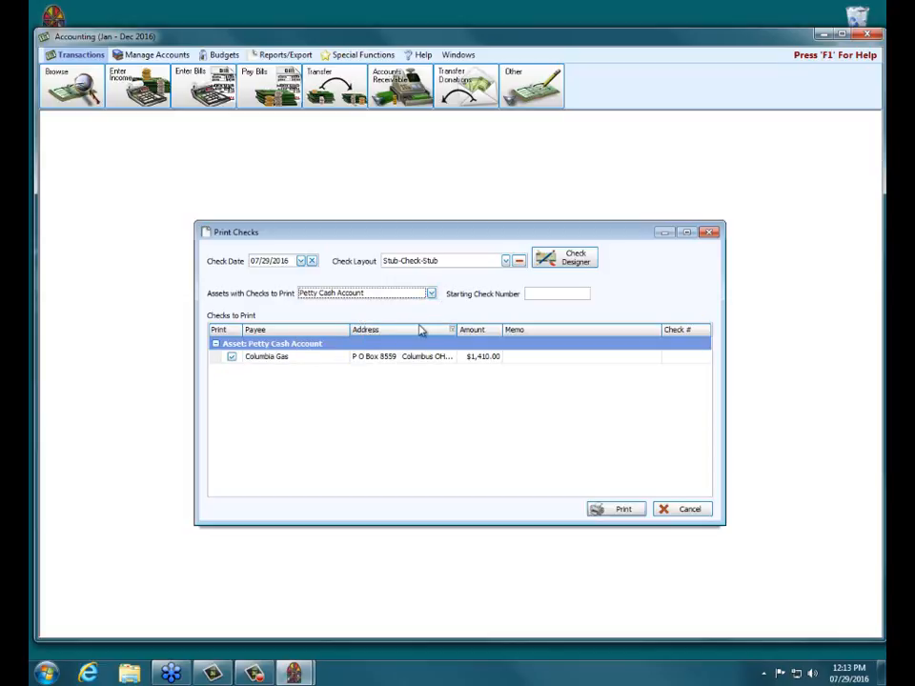
{"action": "left_click", "coordinate": [232, 357]}
{"action": "left_click", "coordinate": [233, 356]}
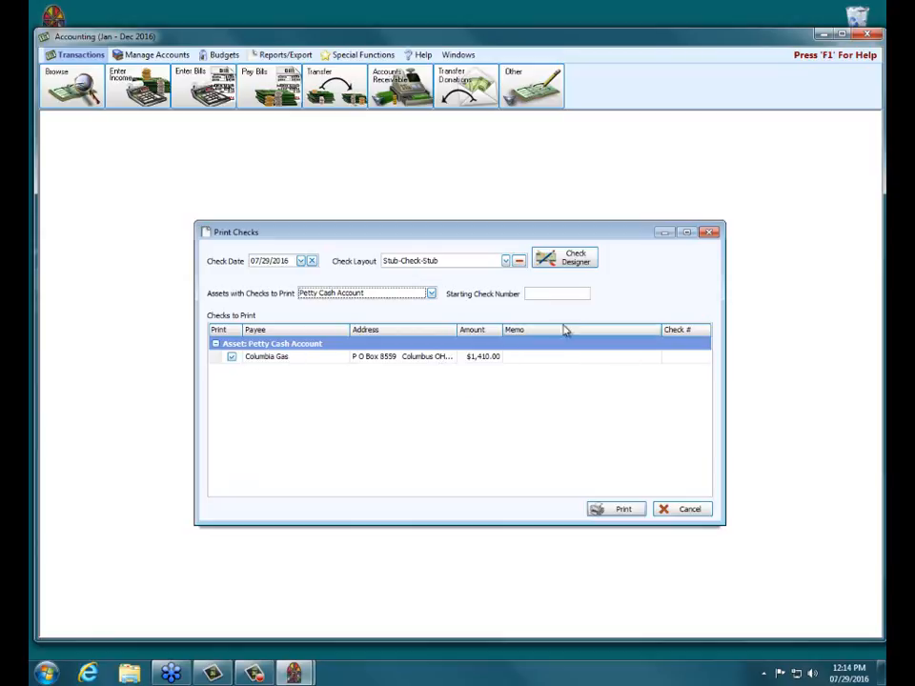
{"action": "left_click", "coordinate": [550, 296]}
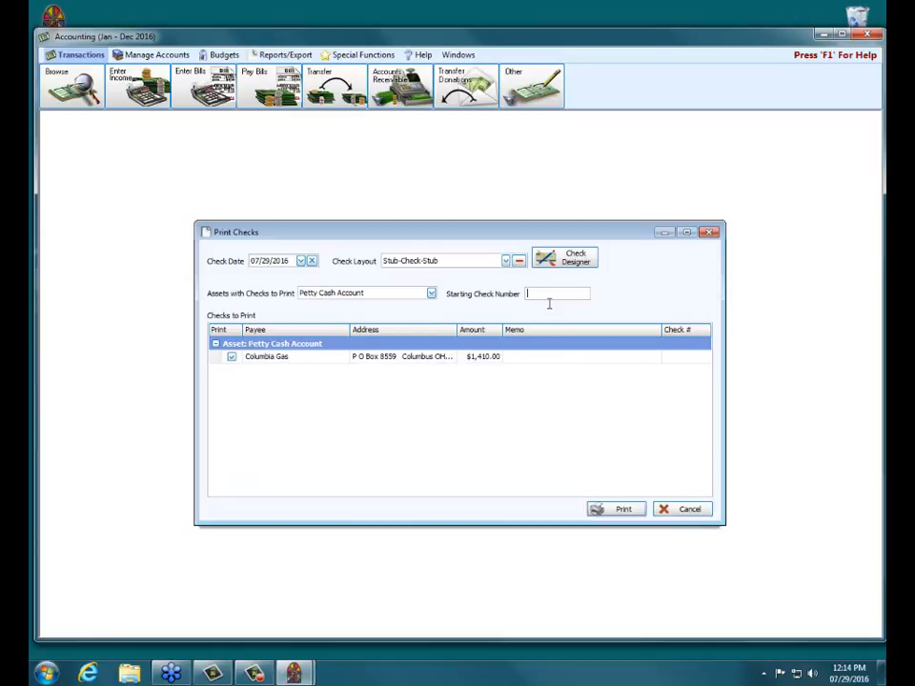
{"action": "type", "text": "6576"}
{"action": "left_click", "coordinate": [629, 485]}
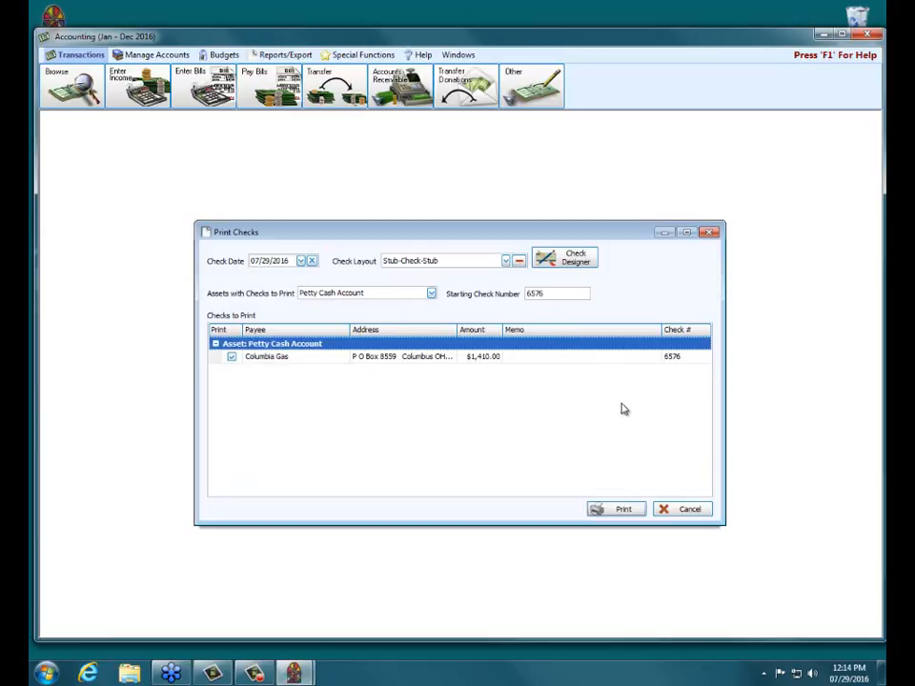
Enter the memo "asdfddsgd" on the Columbia Gas check and review its print preview.
{"action": "left_click", "coordinate": [580, 358]}
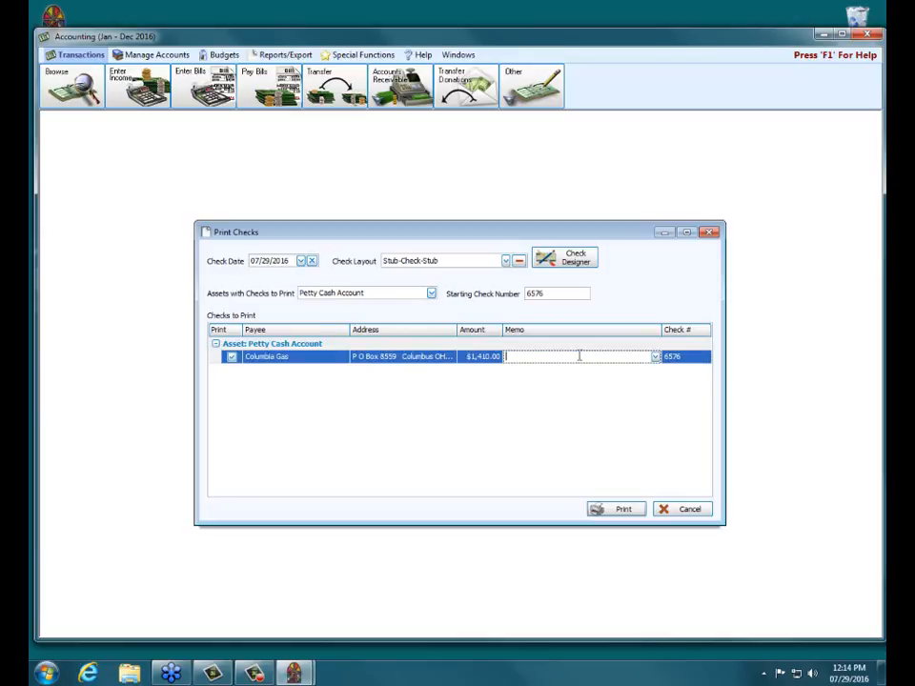
{"action": "type", "text": "asdfa"}
{"action": "type", "text": "dsgd"}
{"action": "left_click", "coordinate": [620, 511]}
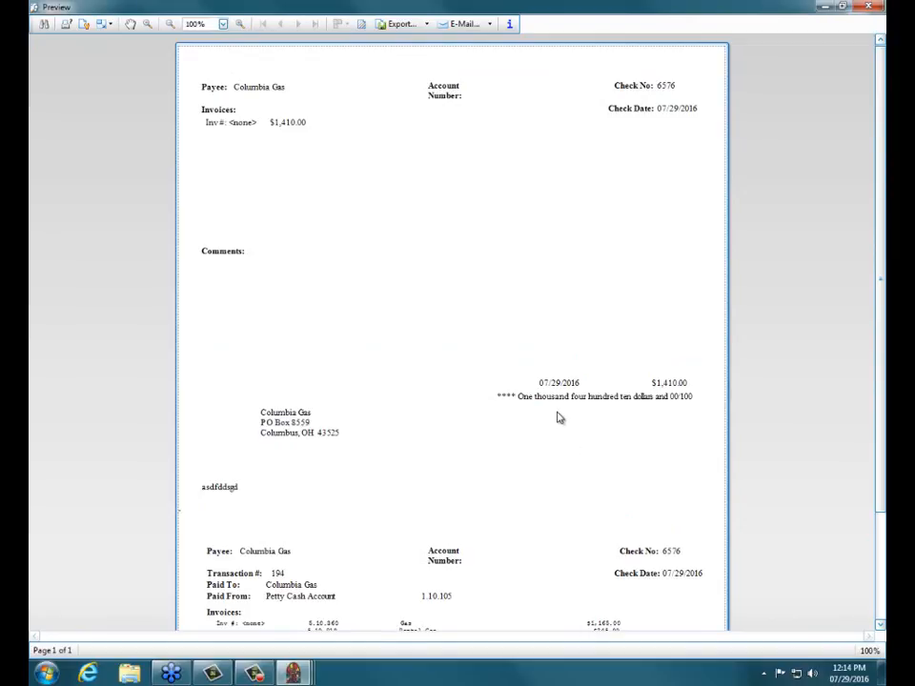
{"action": "scroll", "coordinate": [556, 416], "scroll_direction": "down", "scroll_amount": 3}
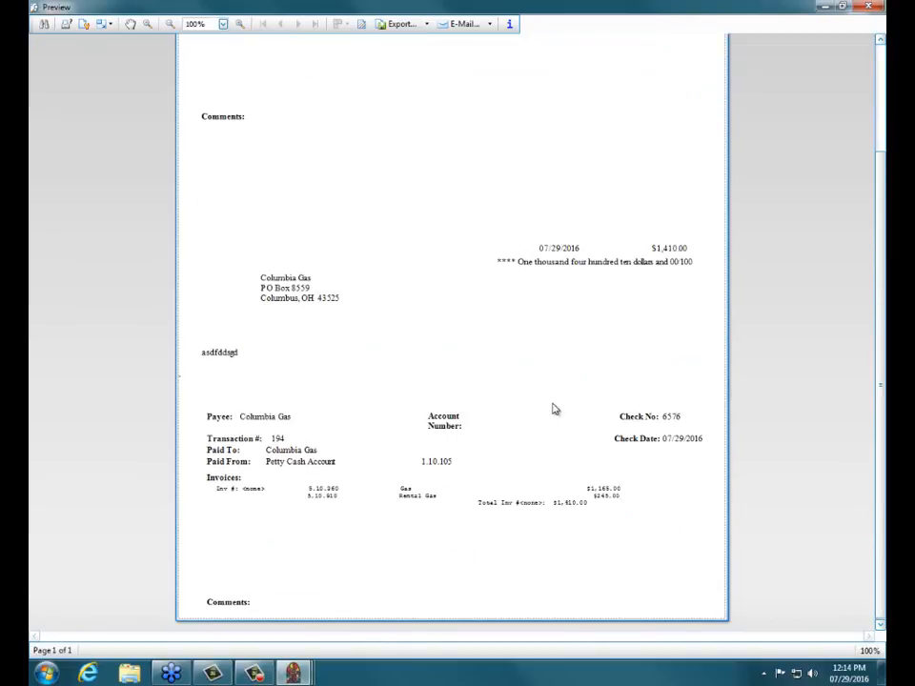
{"action": "scroll", "coordinate": [555, 409], "scroll_direction": "up", "scroll_amount": 1}
{"action": "scroll", "coordinate": [555, 409], "scroll_direction": "up", "scroll_amount": 2}
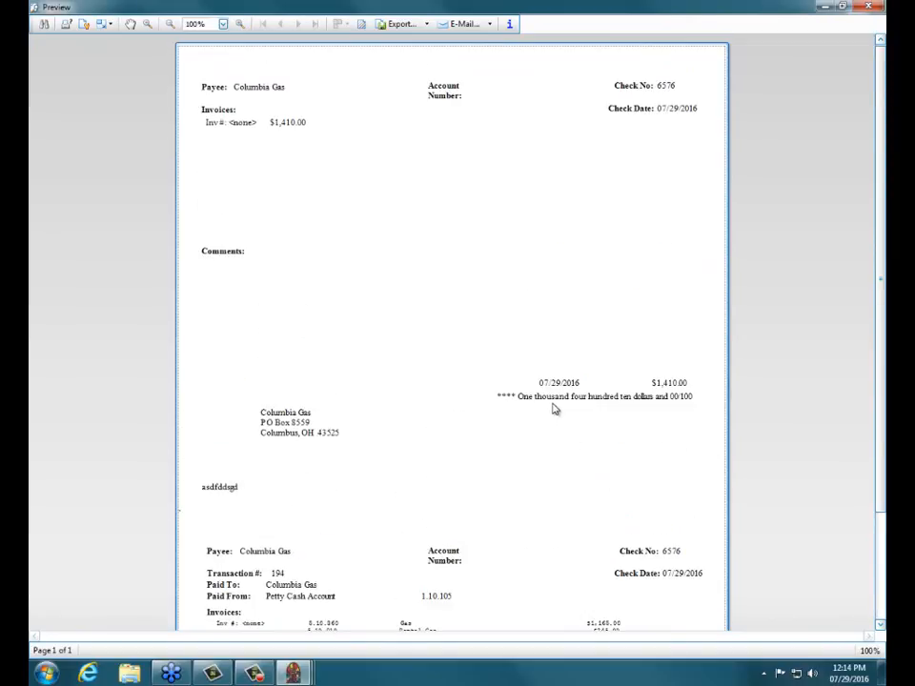
{"action": "scroll", "coordinate": [556, 409], "scroll_direction": "down", "scroll_amount": 2}
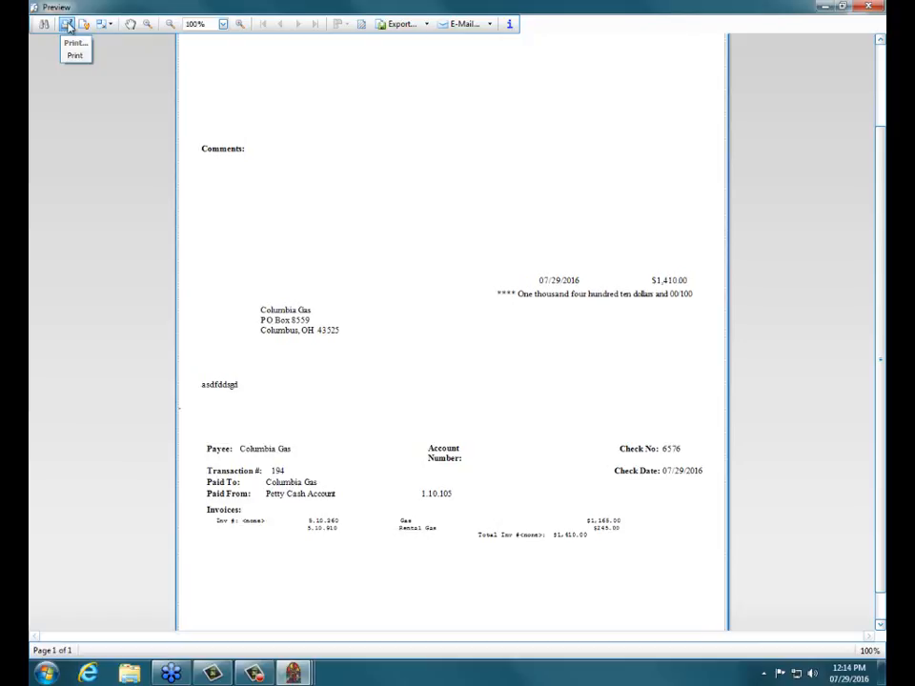
Print the previewed Columbia Gas check on the Main Ricoh 7502 printer and report it as not printed correctly.
{"action": "left_click", "coordinate": [68, 27]}
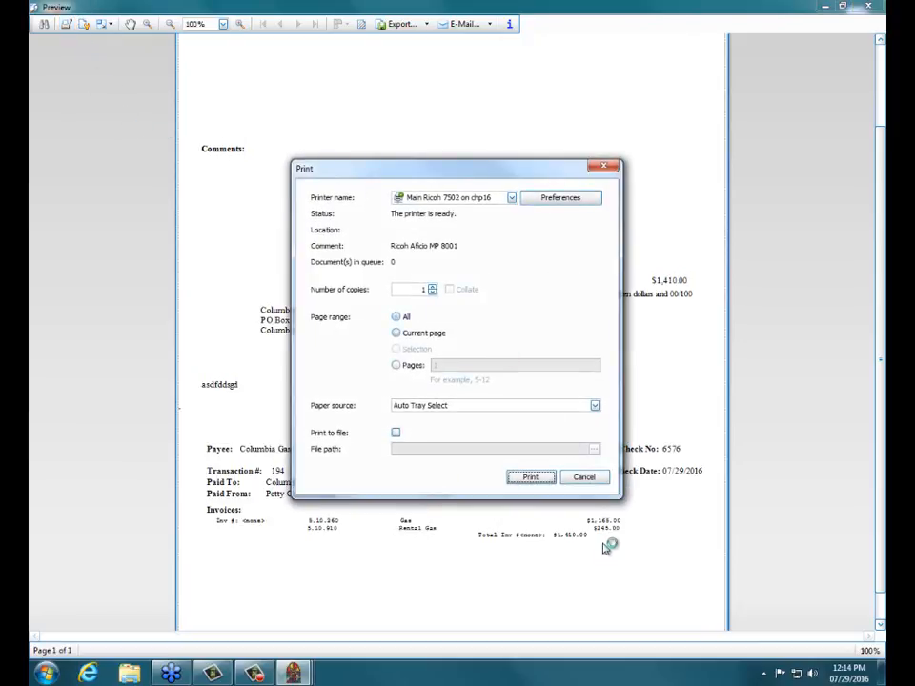
{"action": "left_click", "coordinate": [531, 477]}
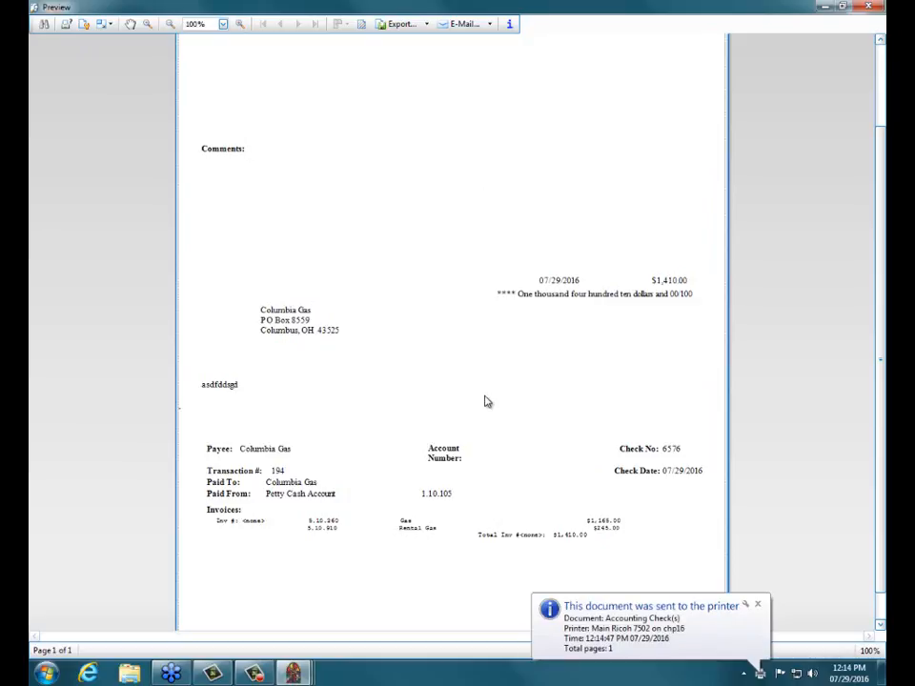
{"action": "left_click", "coordinate": [868, 8]}
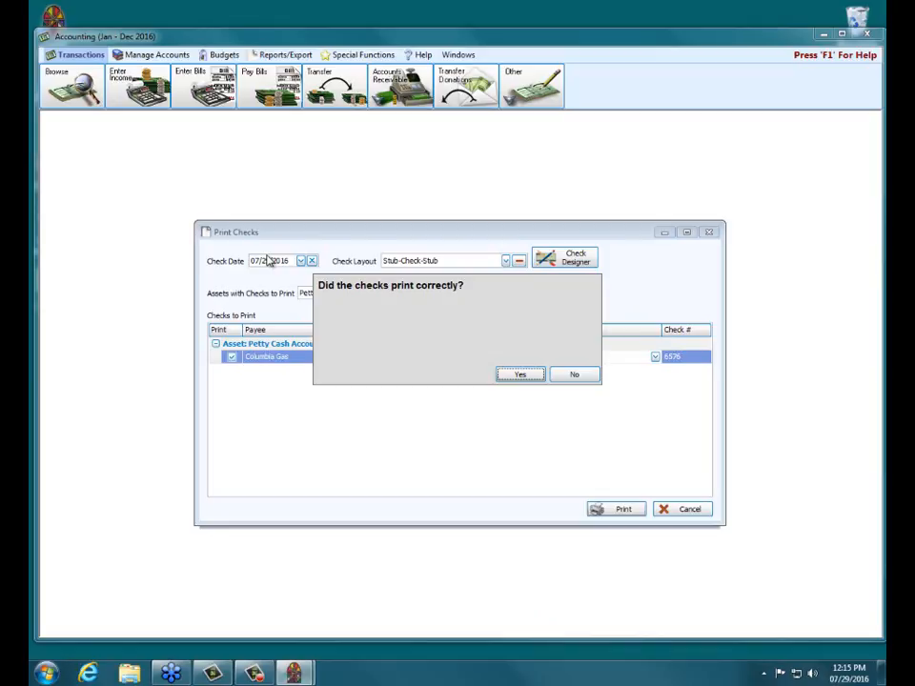
{"action": "left_click", "coordinate": [569, 376]}
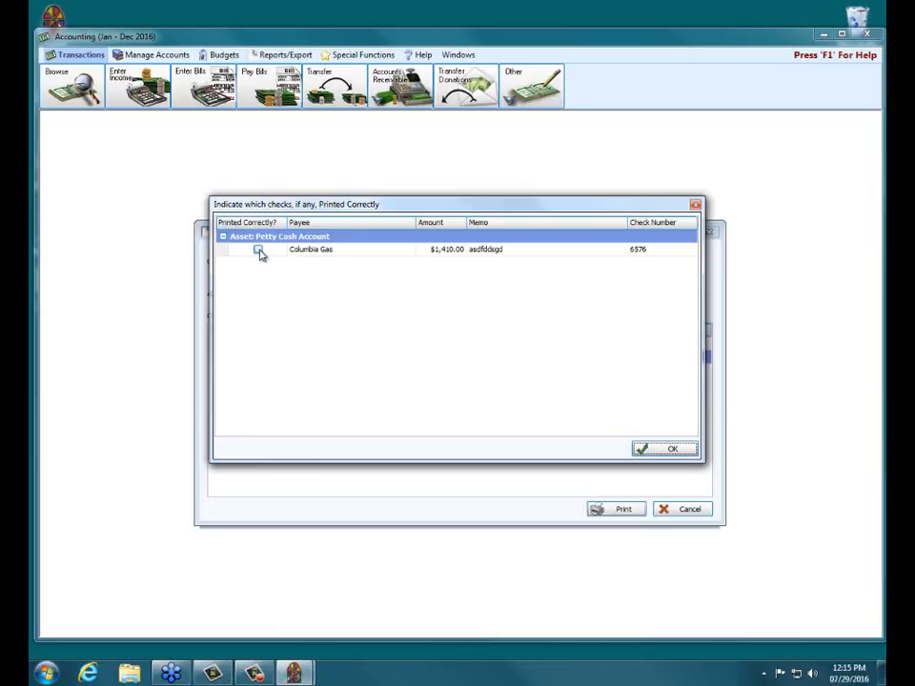
{"action": "left_click", "coordinate": [672, 447]}
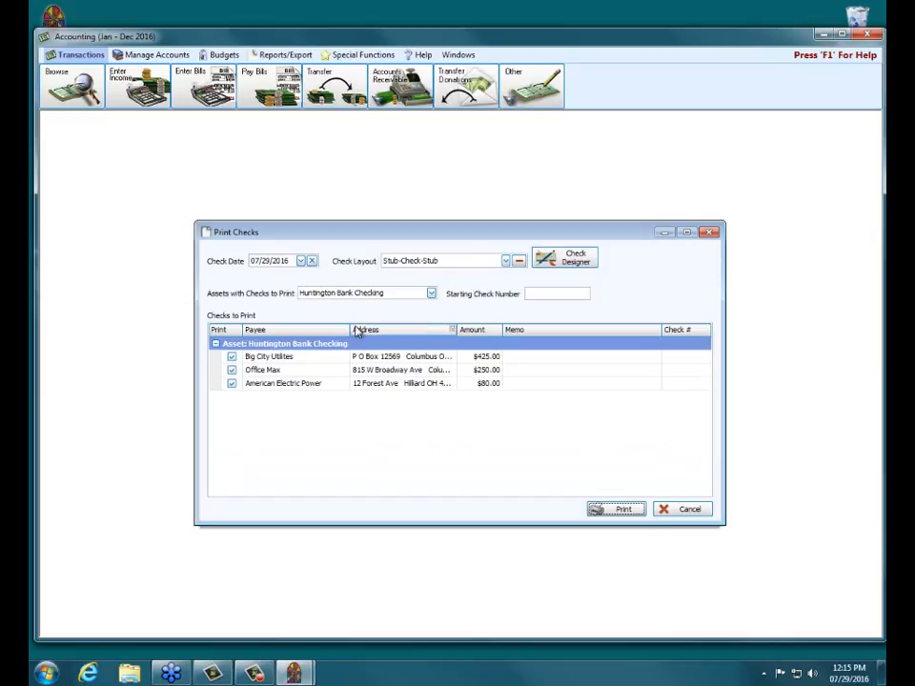
Choose Petty Cash Account again, set the starting check number to 5656, and preview the Columbia Gas check.
{"action": "left_click", "coordinate": [431, 293]}
{"action": "left_click", "coordinate": [398, 318]}
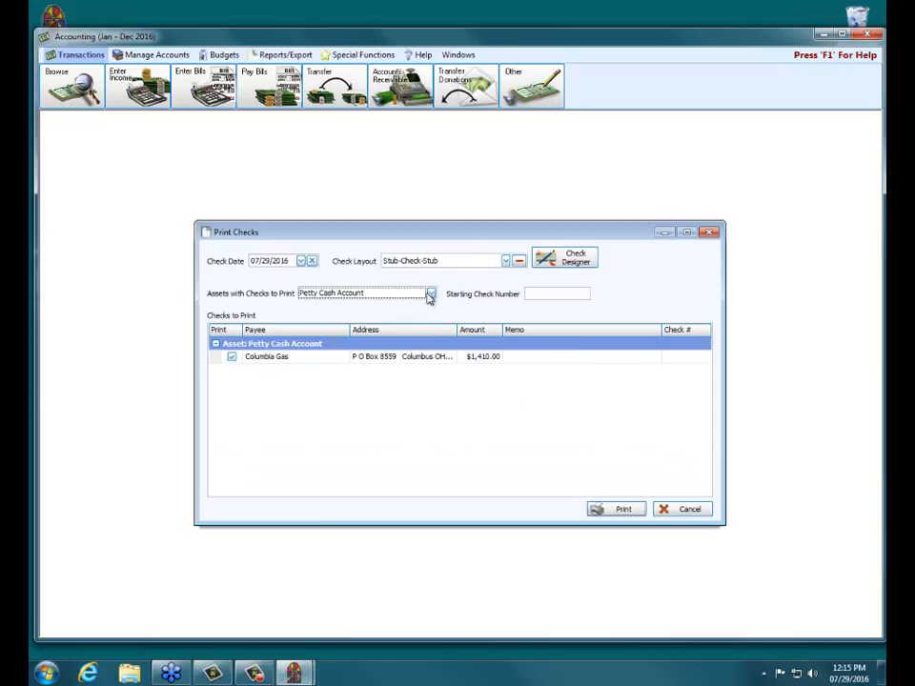
{"action": "left_click", "coordinate": [430, 295]}
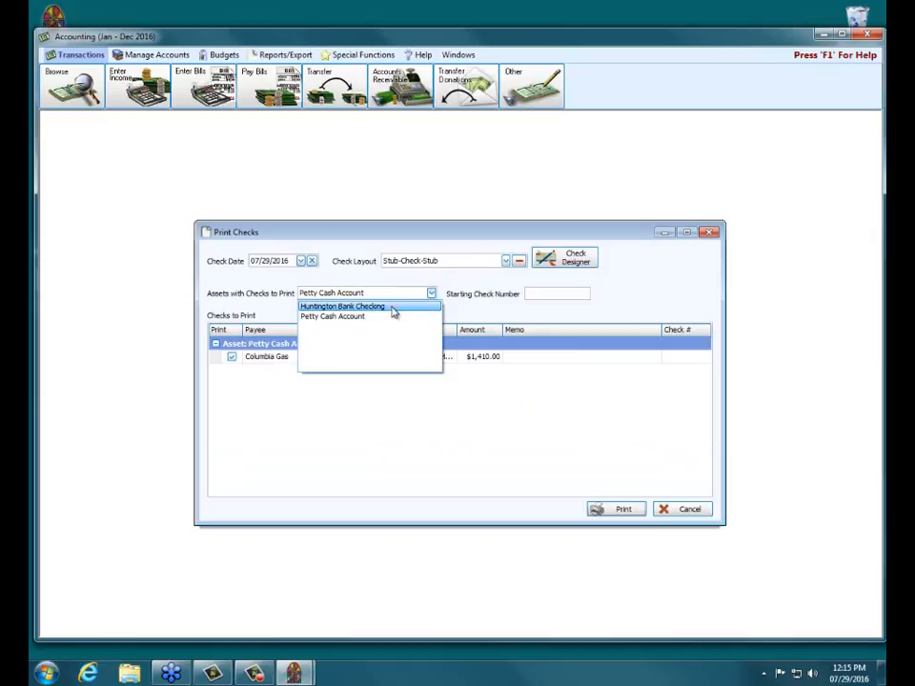
{"action": "left_click", "coordinate": [548, 461]}
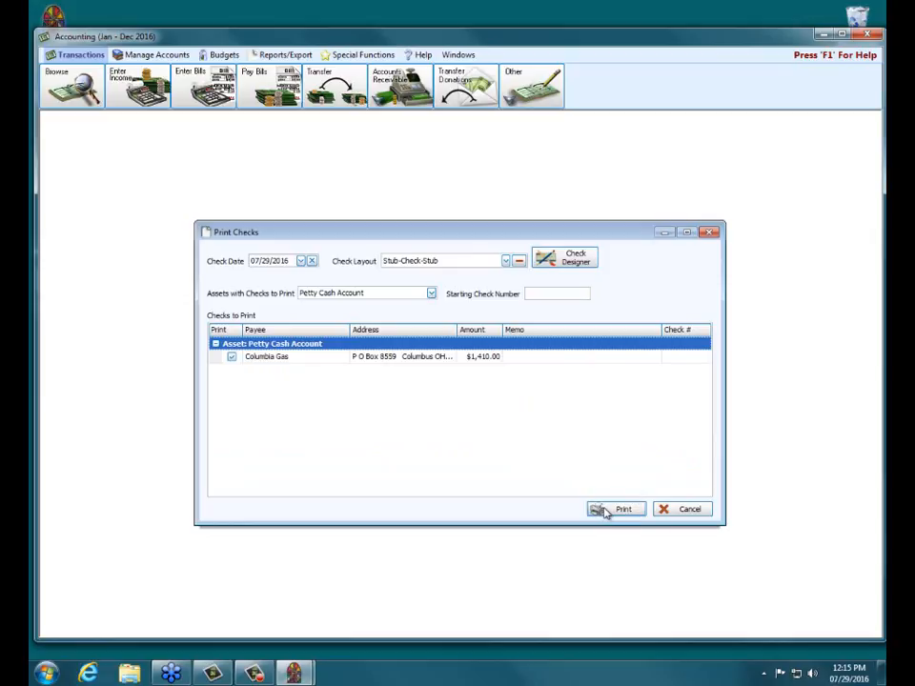
{"action": "left_click", "coordinate": [606, 510]}
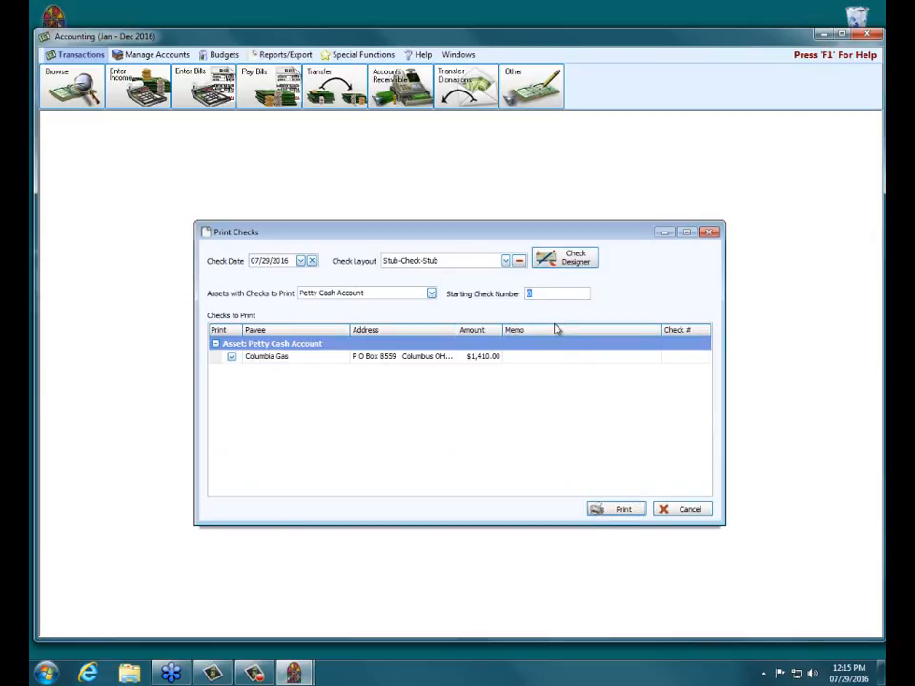
{"action": "type", "text": "5656"}
{"action": "left_click", "coordinate": [613, 510]}
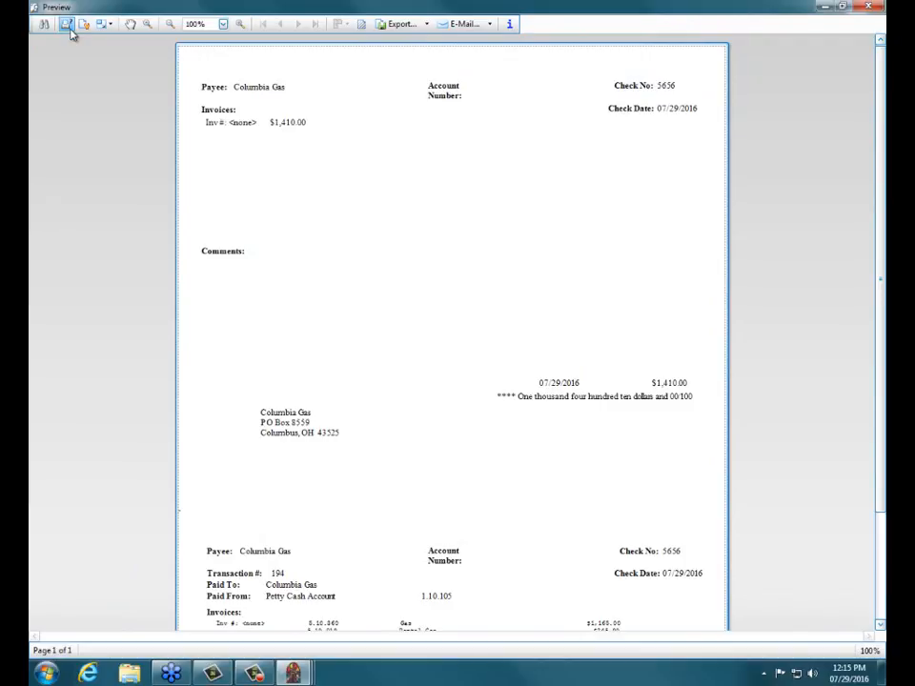
Print the Columbia Gas check numbered 5656 and report it as printed correctly.
{"action": "left_click", "coordinate": [68, 28]}
{"action": "left_click", "coordinate": [534, 480]}
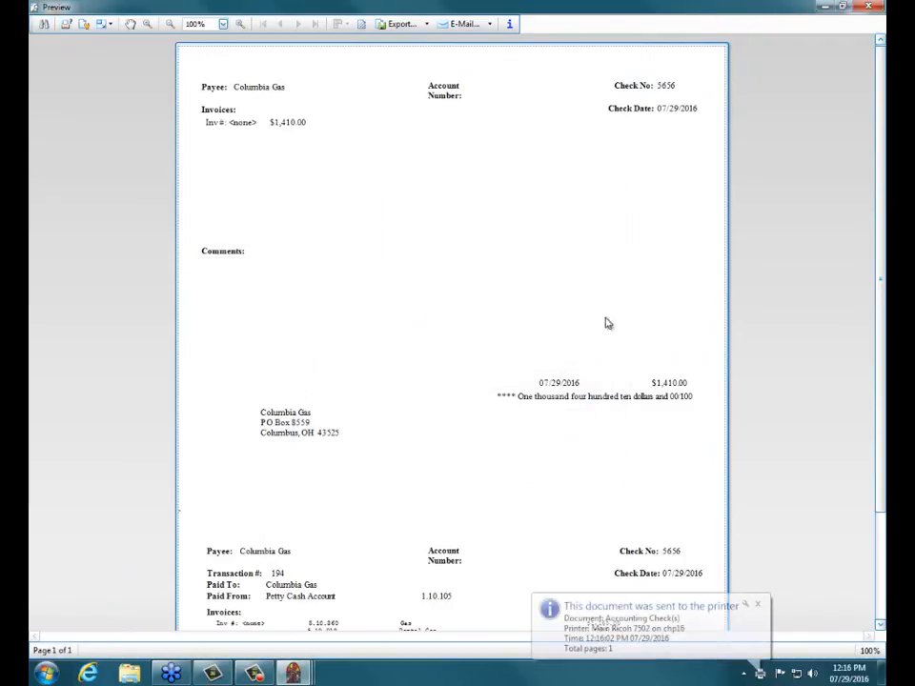
{"action": "left_click", "coordinate": [869, 8]}
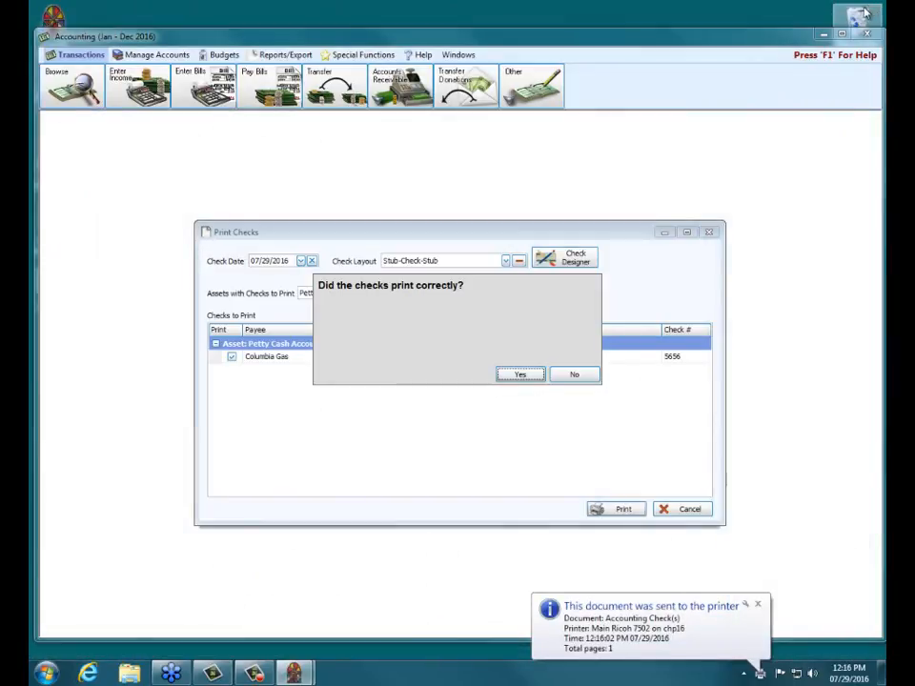
{"action": "left_click", "coordinate": [516, 377]}
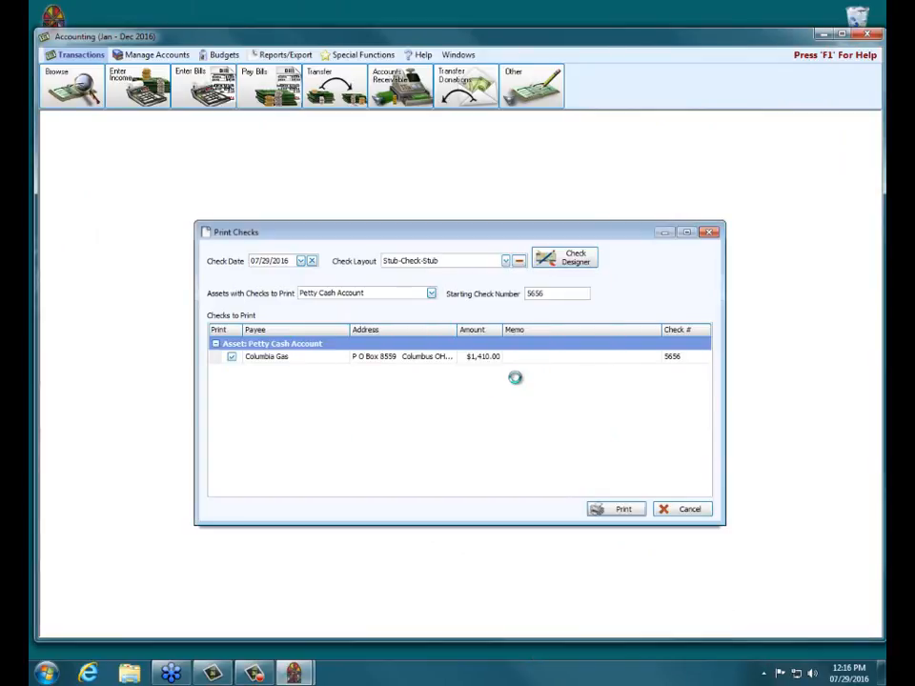
Check which assets still have checks to print, reopening the check printing window from the accounting home screen, and close it.
{"action": "left_click", "coordinate": [430, 294]}
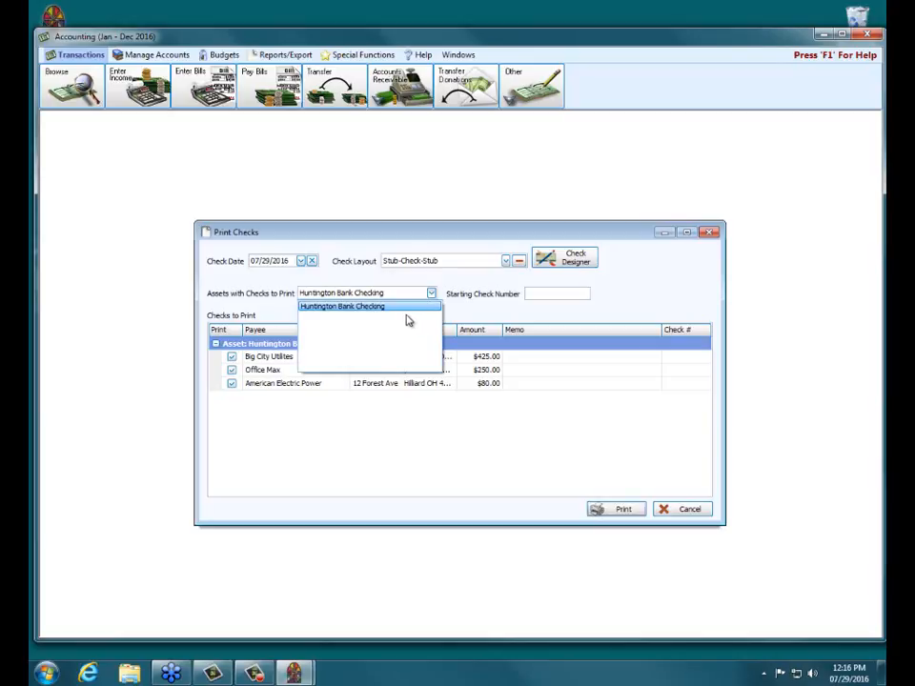
{"action": "left_click", "coordinate": [524, 311]}
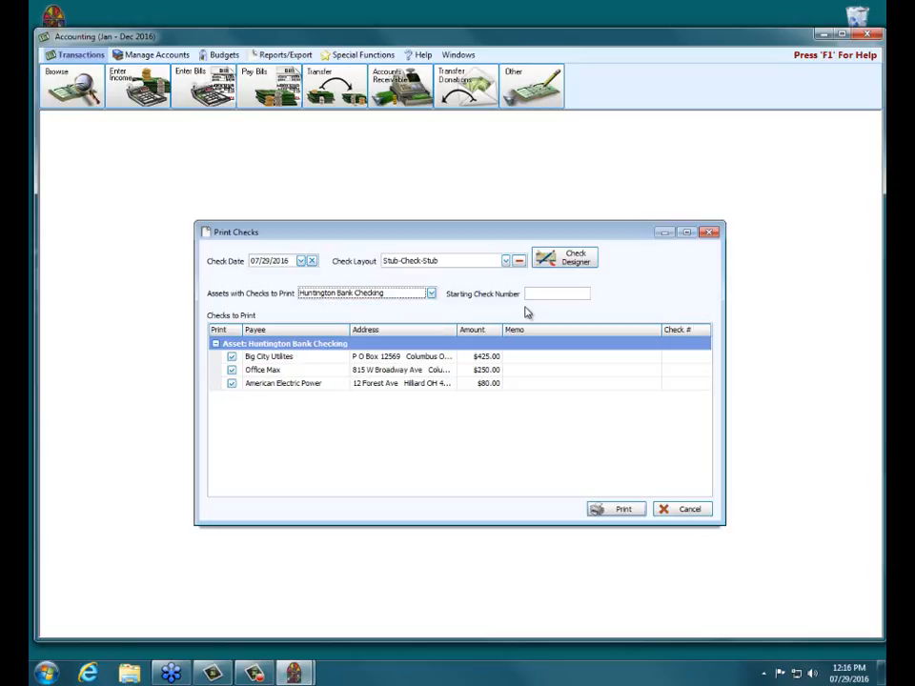
{"action": "left_click", "coordinate": [711, 233]}
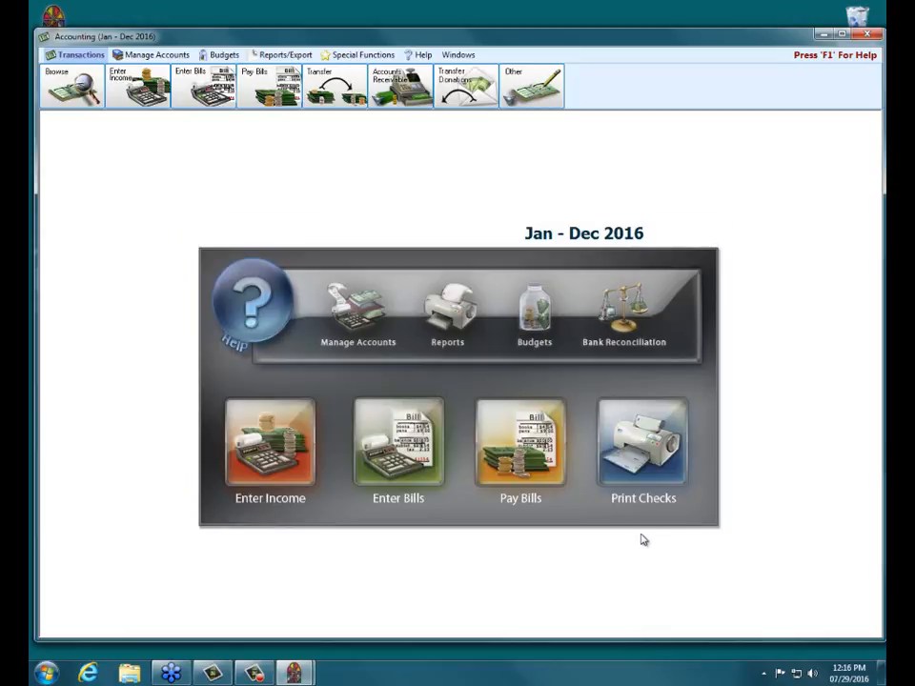
{"action": "left_click", "coordinate": [646, 451]}
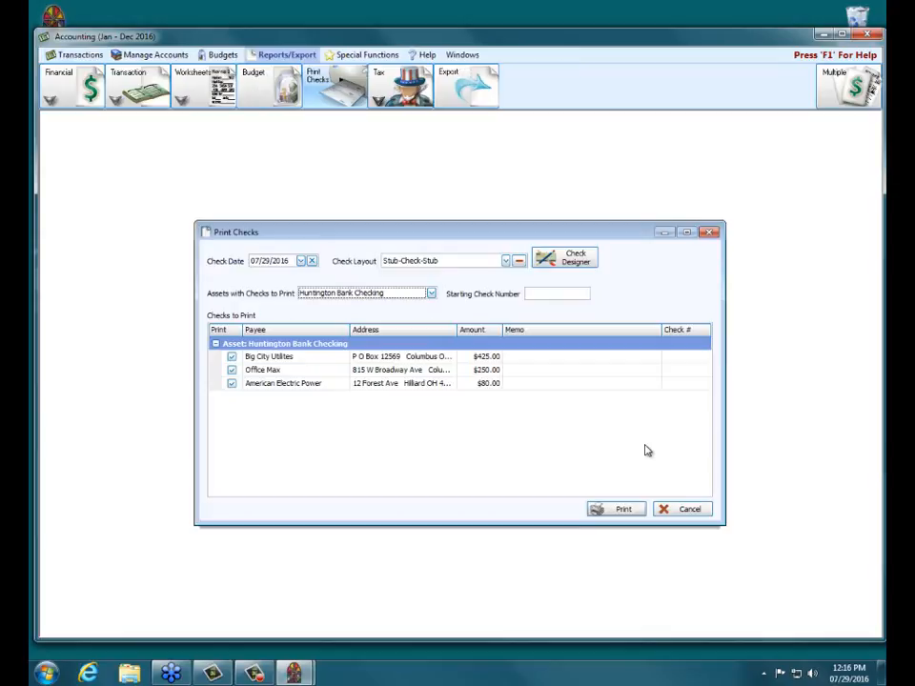
{"action": "left_click", "coordinate": [432, 294]}
{"action": "left_click", "coordinate": [431, 306]}
{"action": "left_click", "coordinate": [710, 234]}
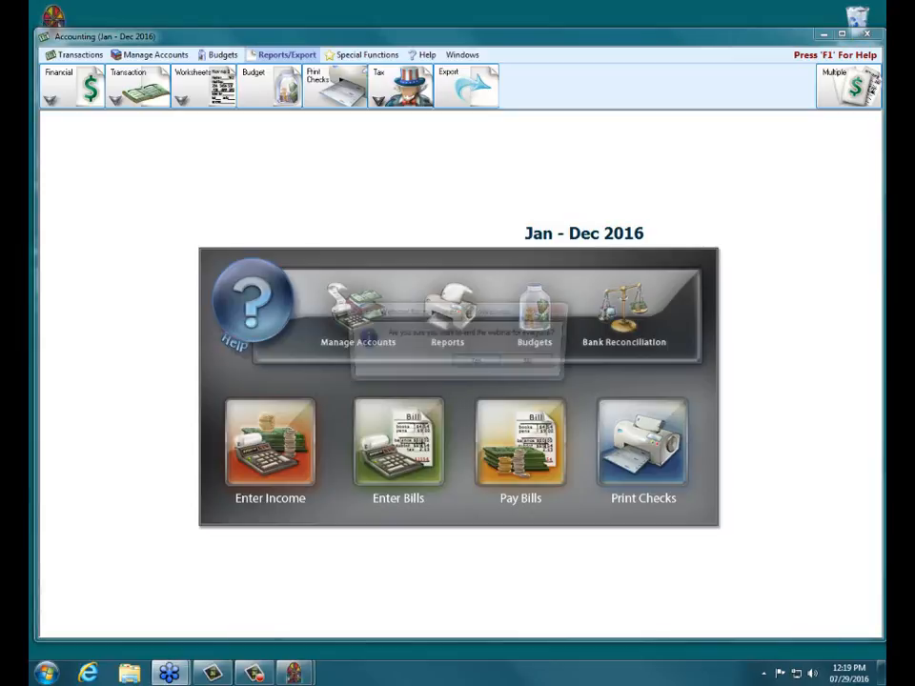
{"action": "left_click", "coordinate": [477, 361]}
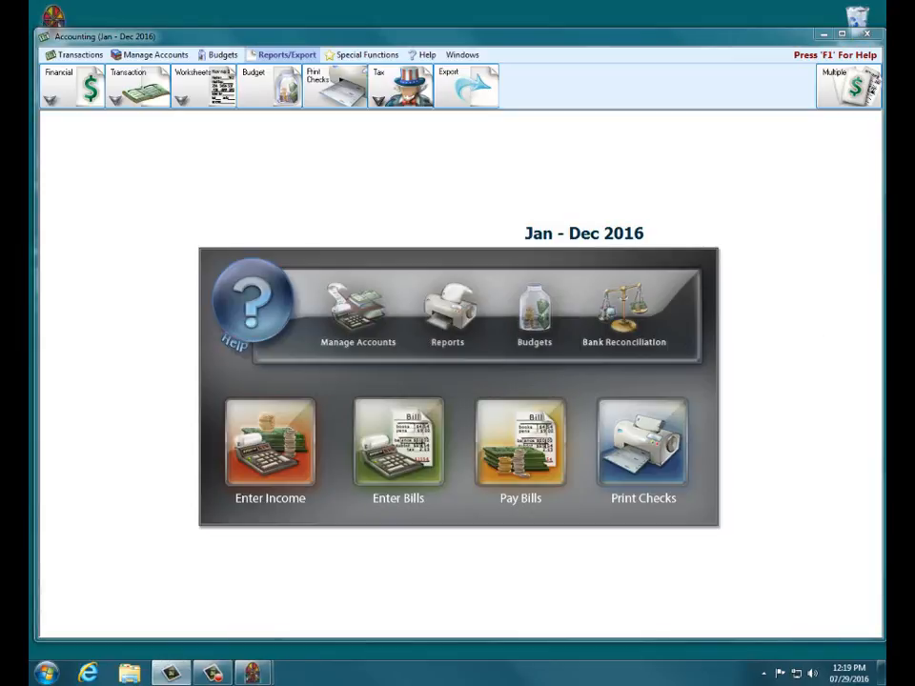